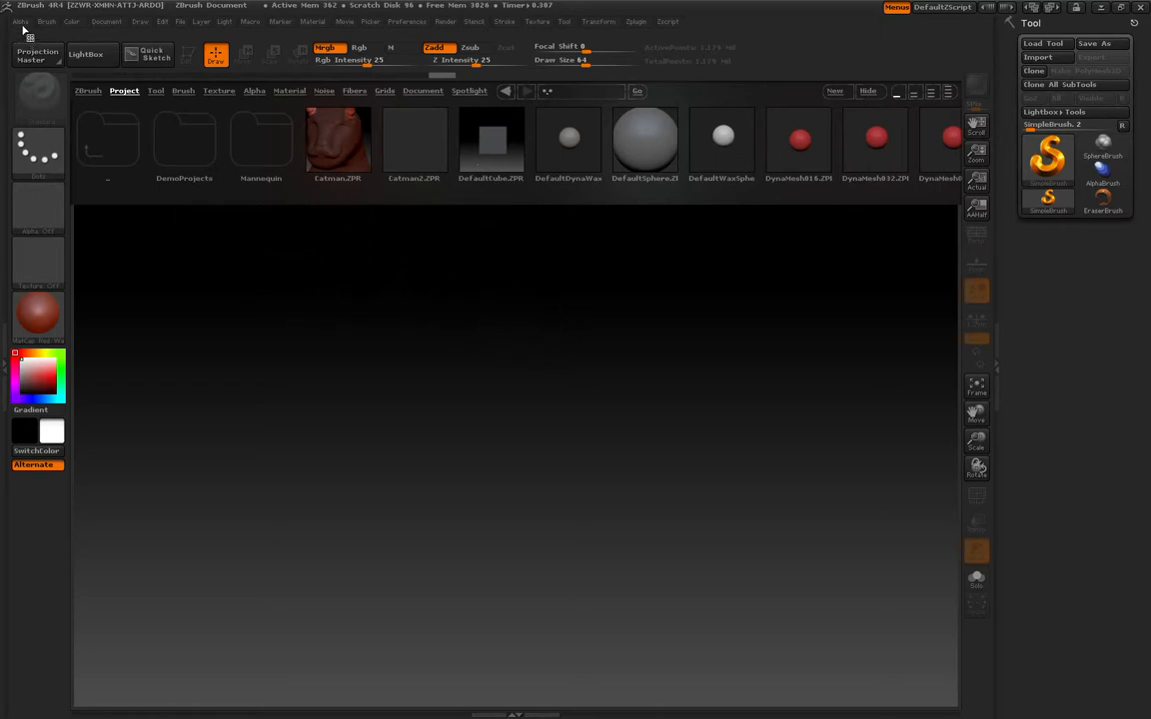
pyautogui.click(20, 21)
pyautogui.click(45, 21)
pyautogui.click(202, 20)
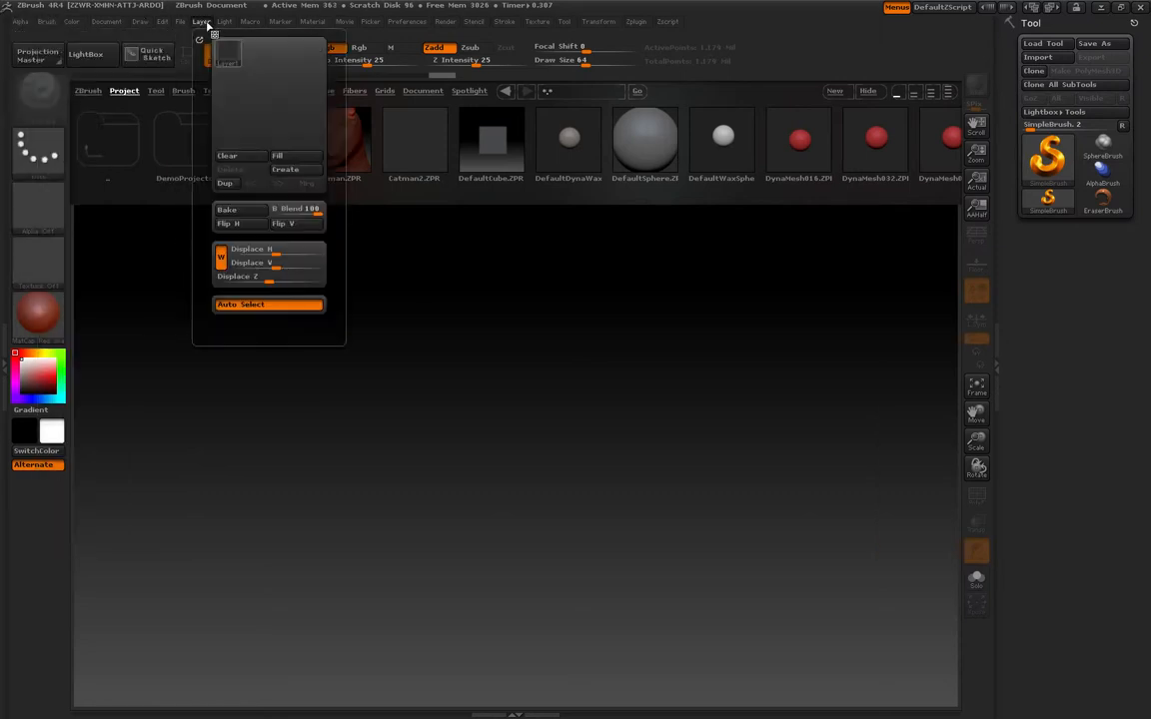
pyautogui.click(178, 21)
pyautogui.click(106, 21)
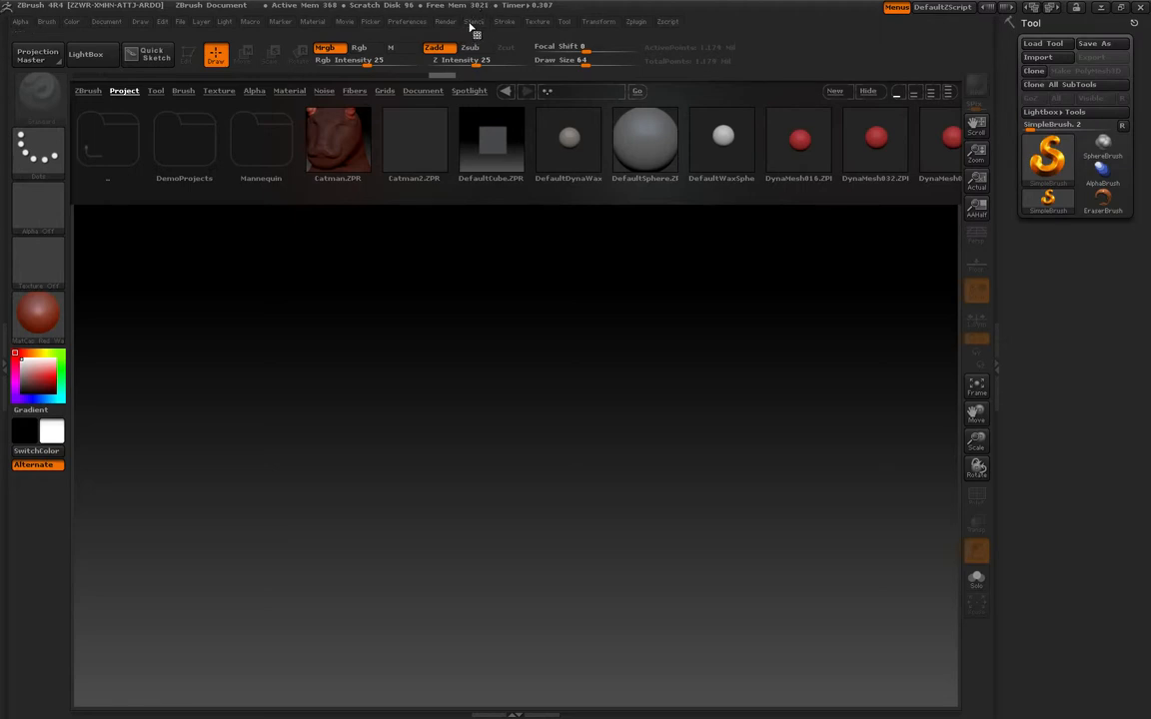
pyautogui.click(473, 22)
pyautogui.click(597, 22)
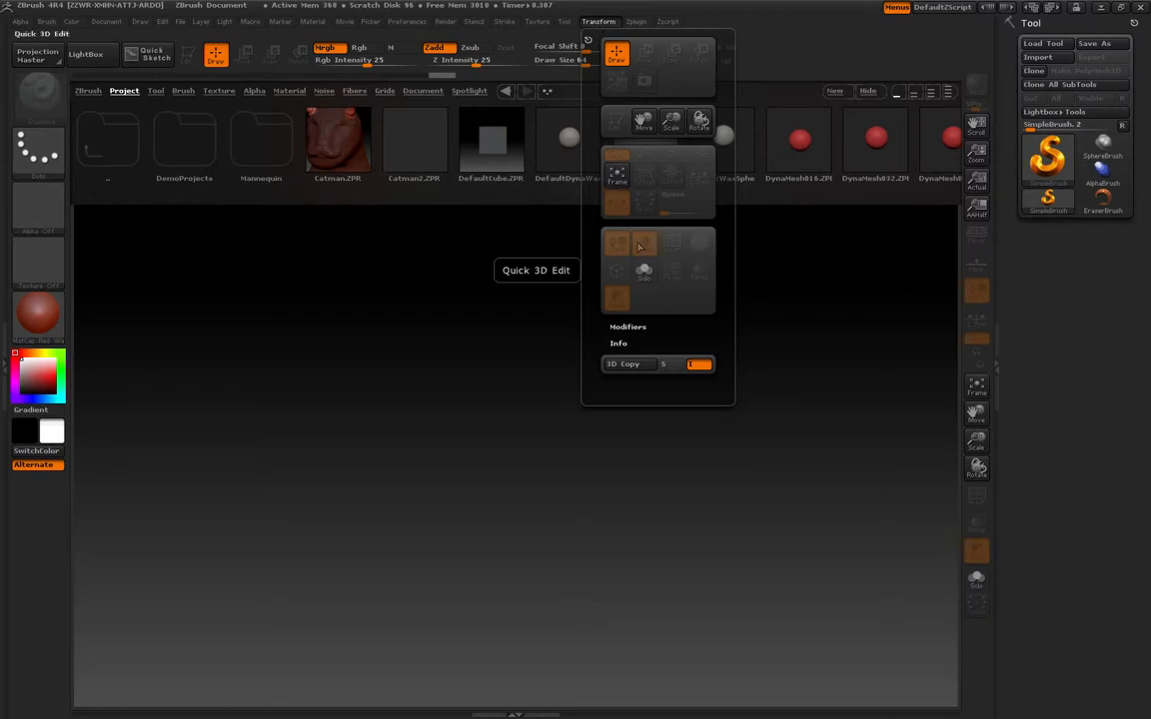
pyautogui.click(636, 22)
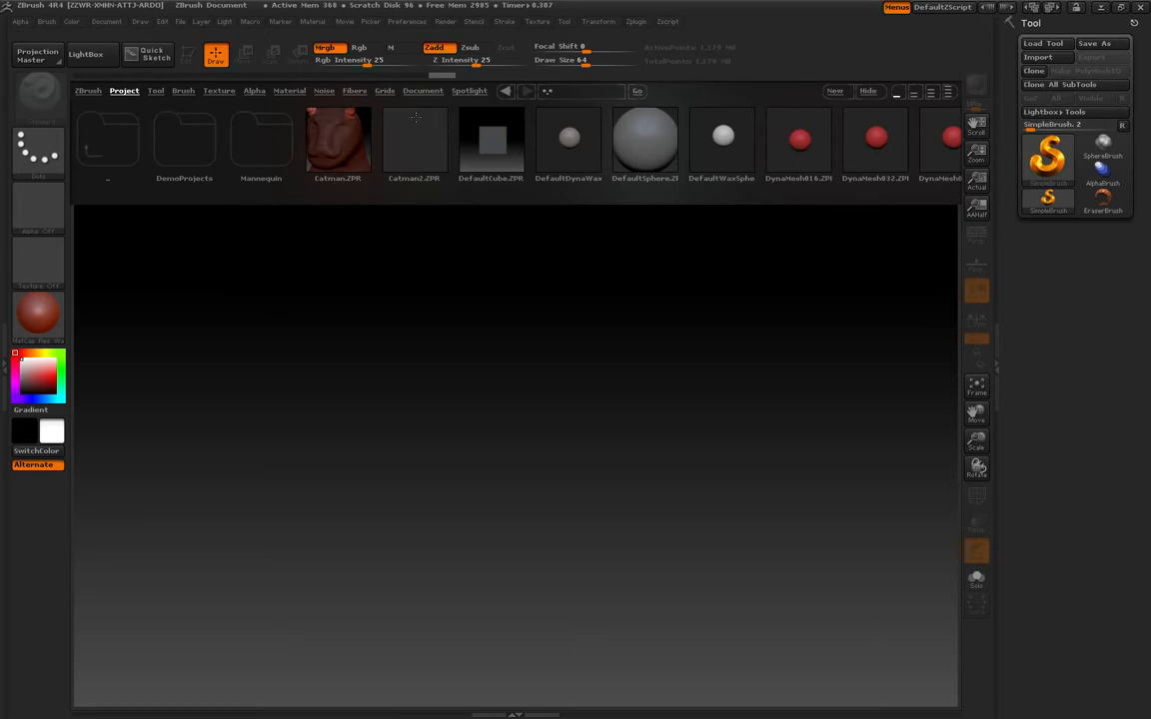
pyautogui.moveTo(701, 191); pyautogui.dragTo(549, 172)
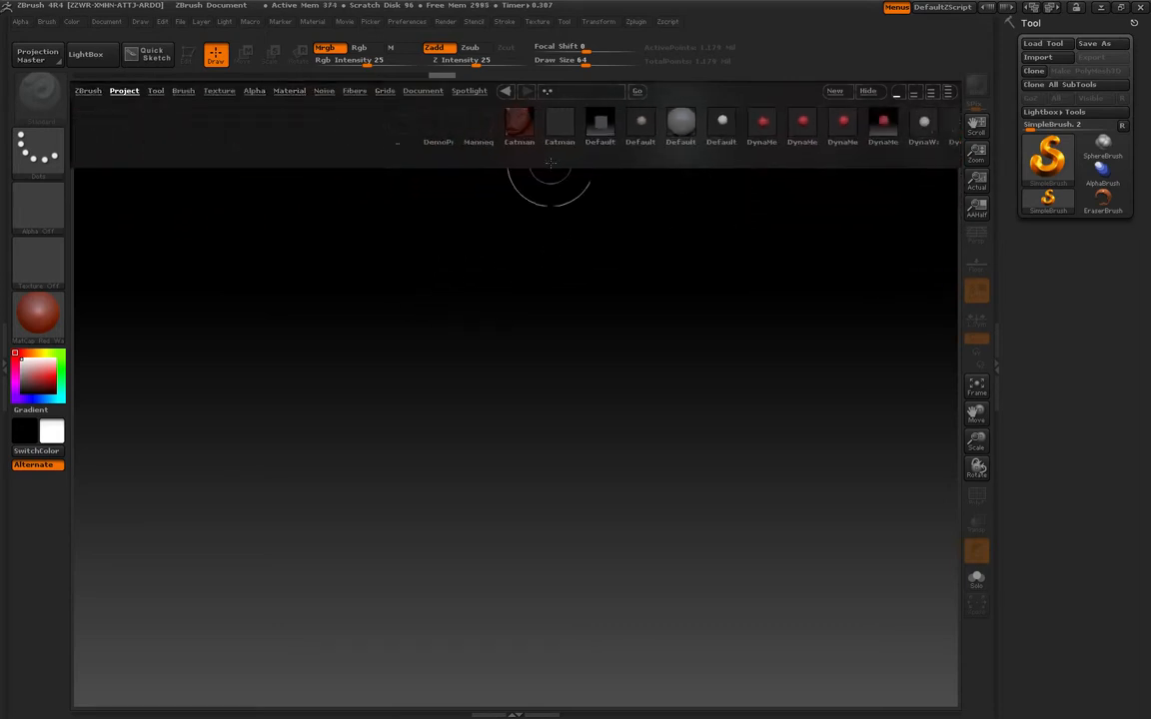
pyautogui.doubleClick(401, 123)
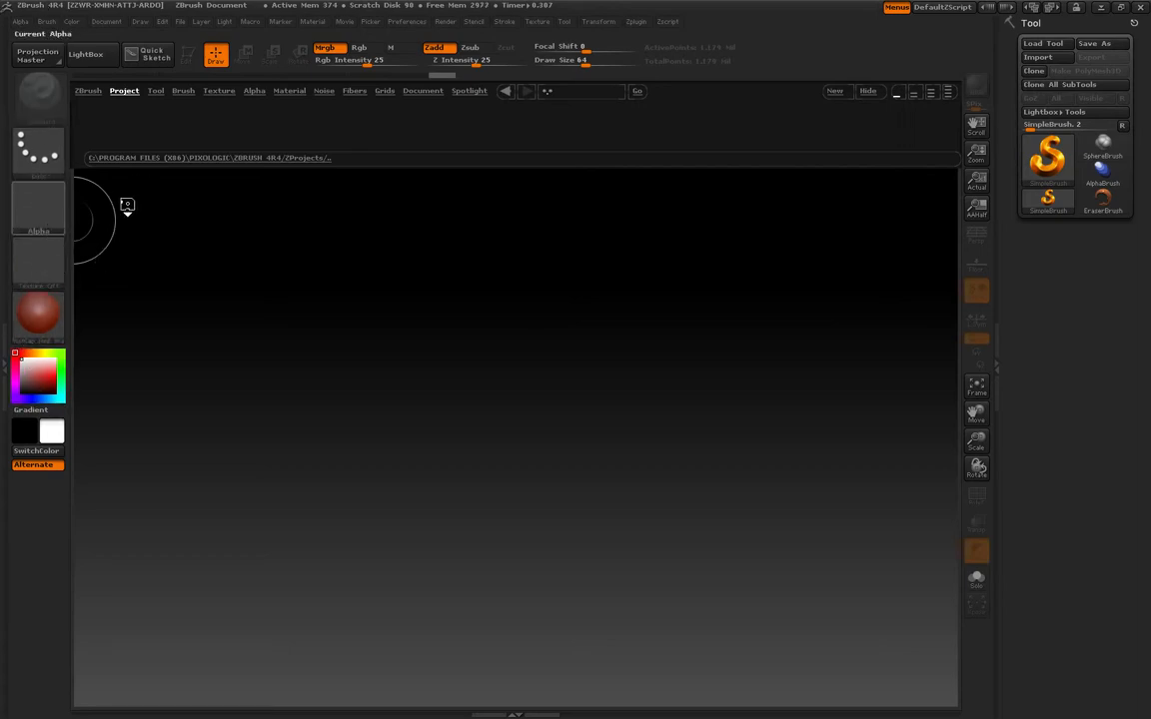
# Set the stroke type to FreeHand and keep the alpha turned off
pyautogui.click(44, 215)
pyautogui.click(178, 362)
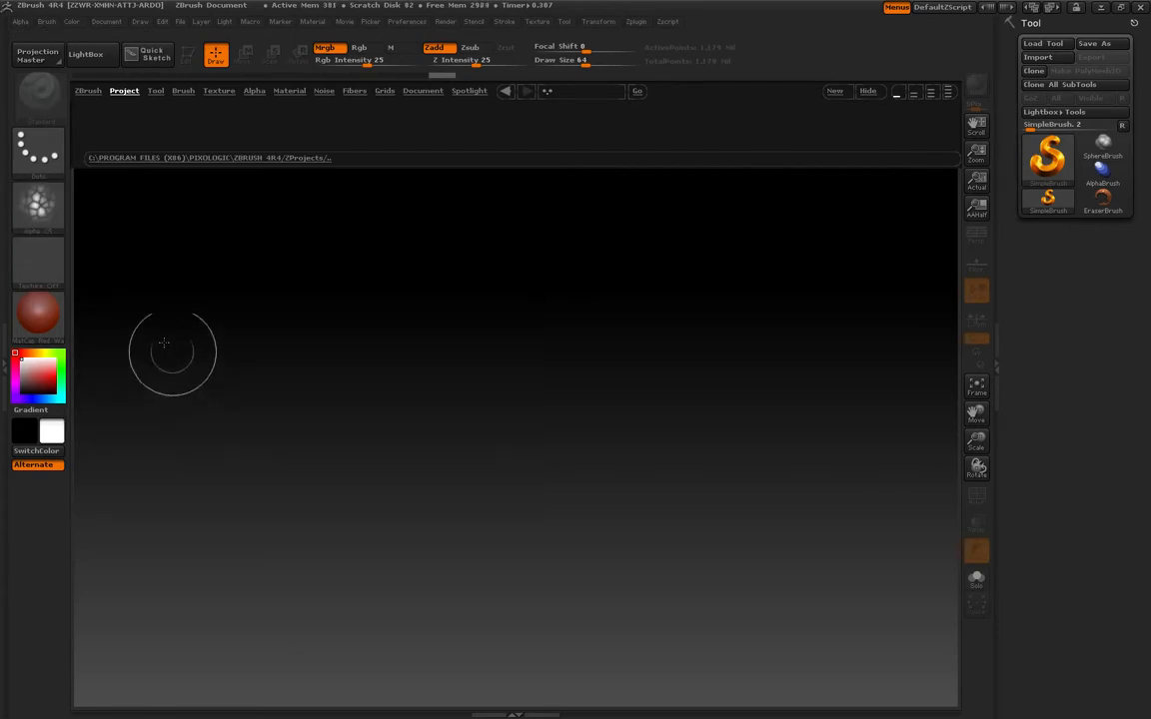
pyautogui.click(42, 199)
pyautogui.click(111, 266)
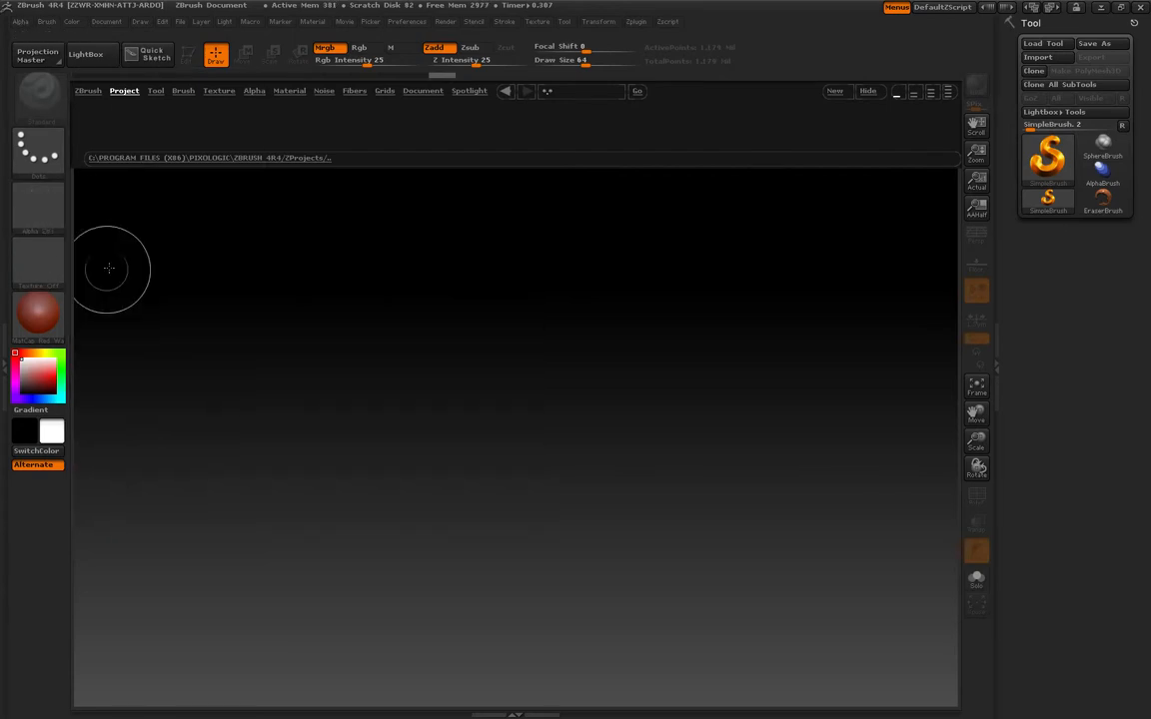
pyautogui.click(38, 150)
pyautogui.click(238, 168)
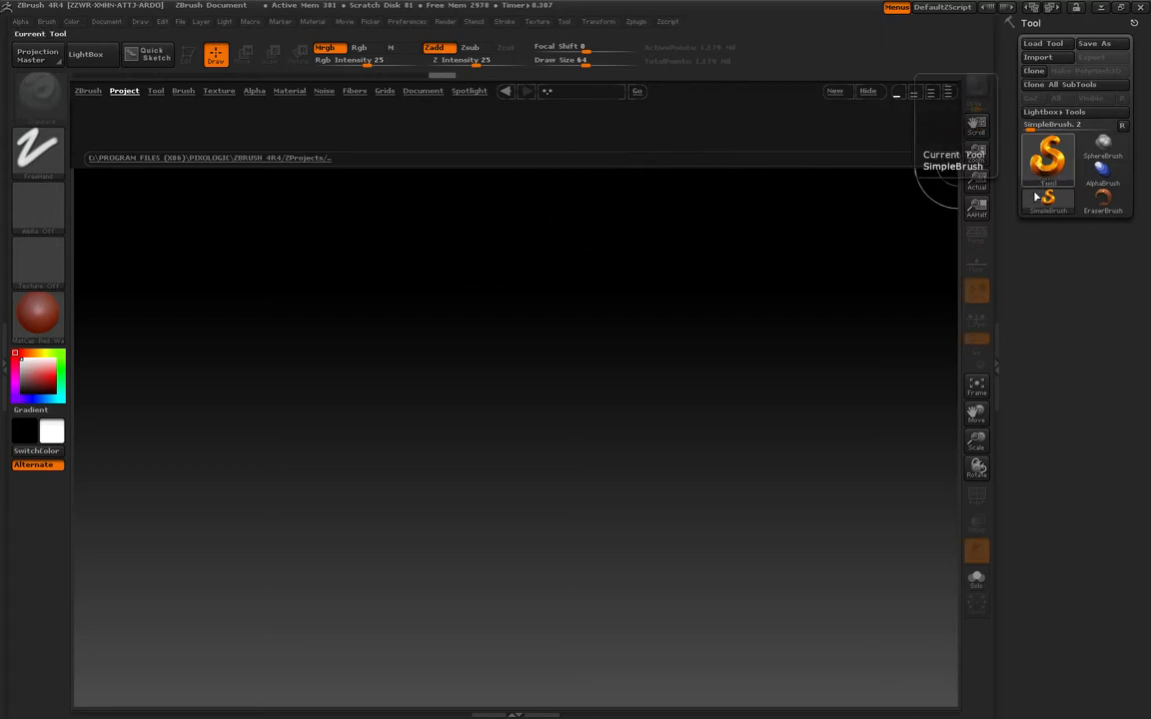
# Examine the available 3D meshes and the file types supported for mesh import, and cancel the import
pyautogui.click(1054, 169)
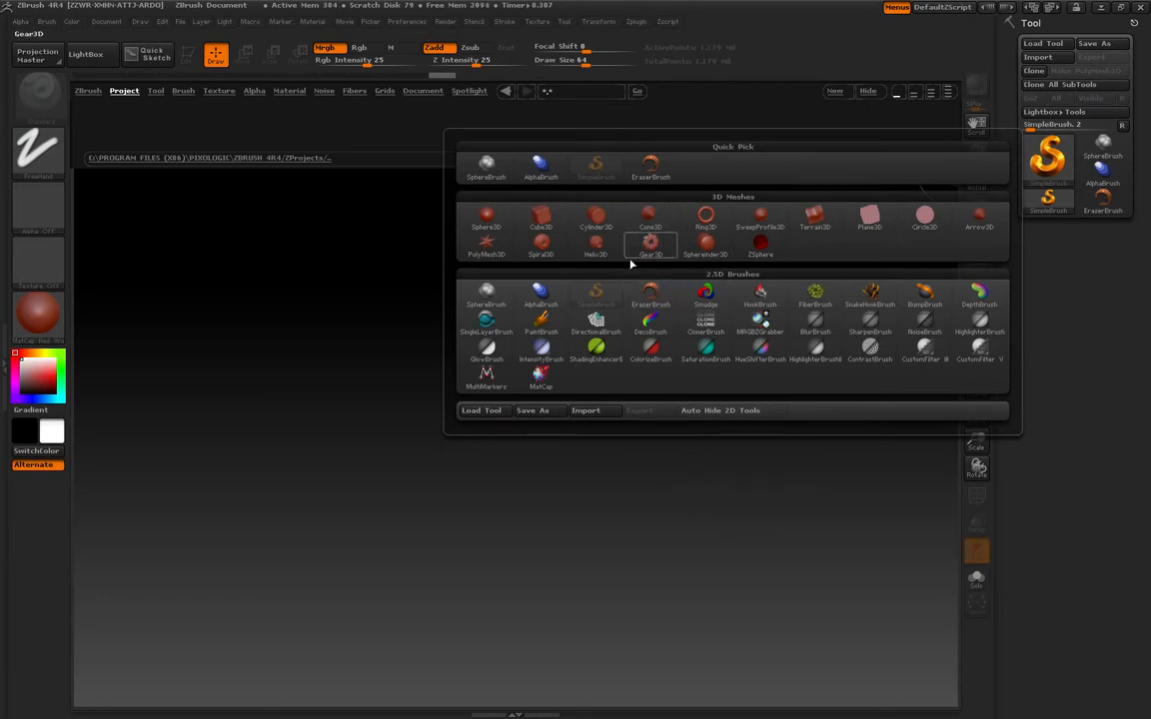
pyautogui.moveTo(503, 258)
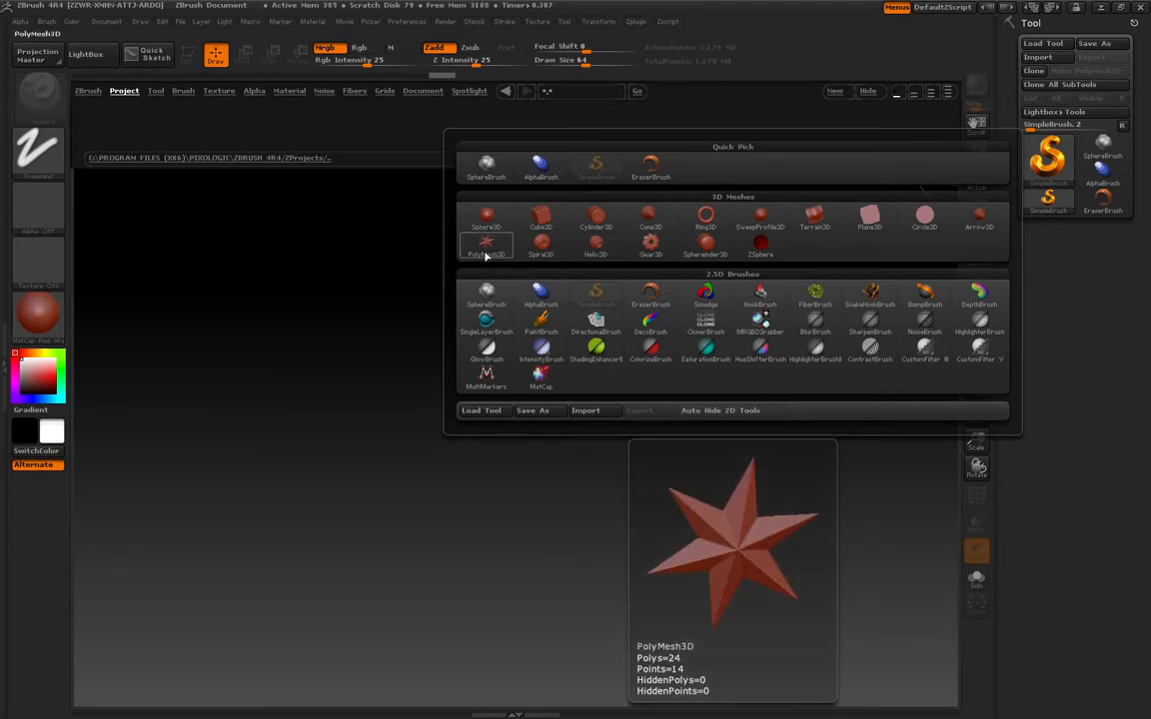
pyautogui.click(585, 410)
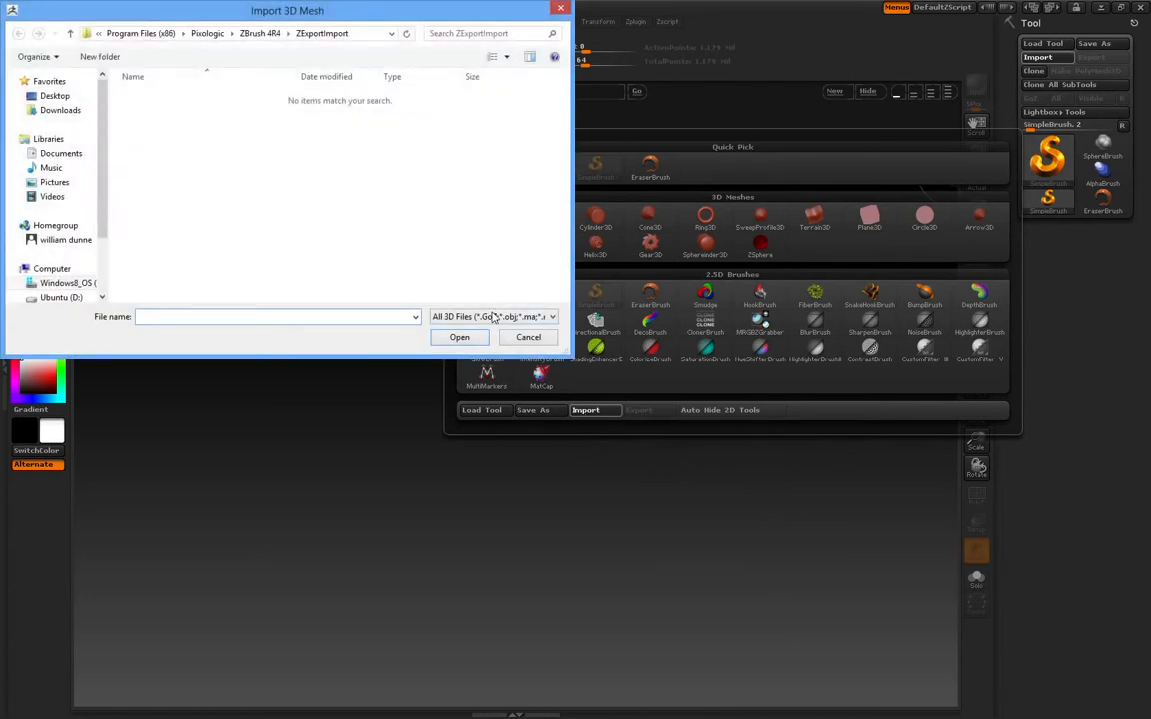
pyautogui.click(493, 318)
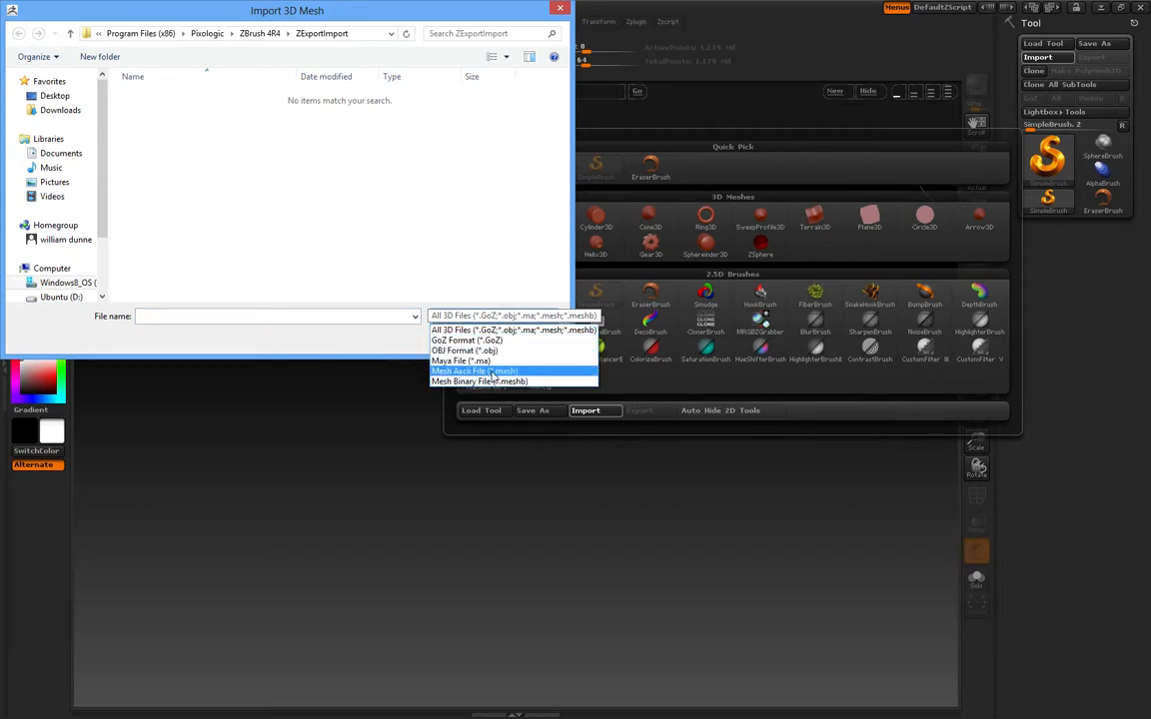
pyautogui.click(499, 320)
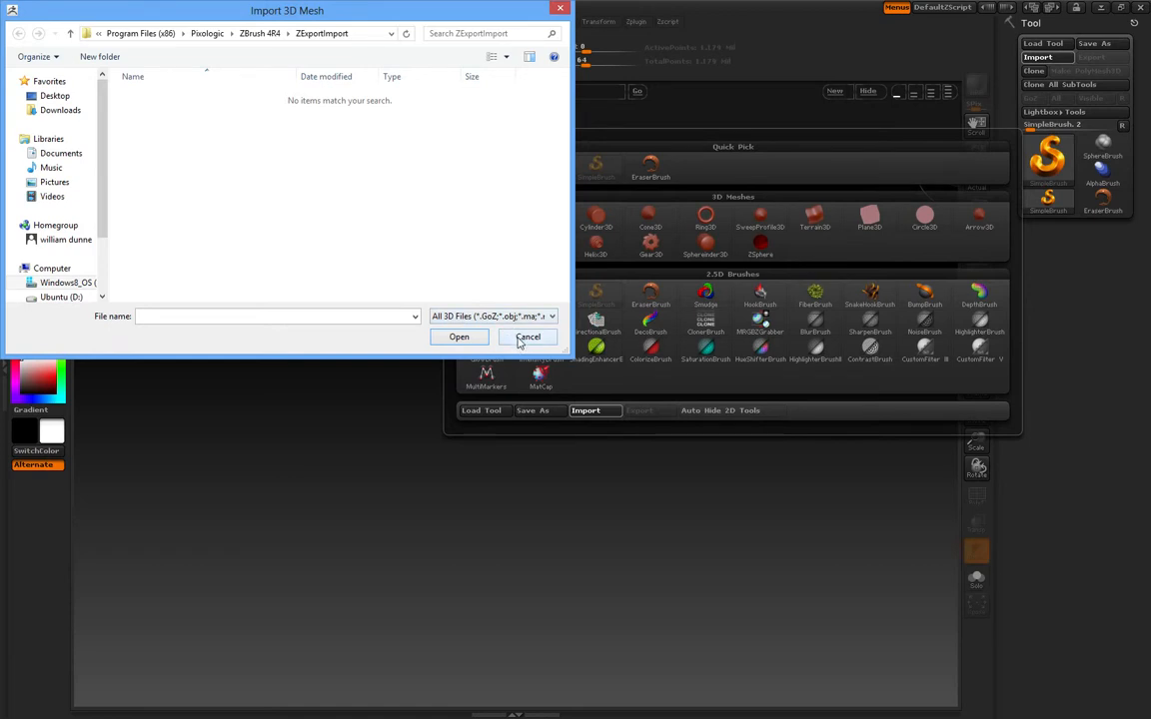
pyautogui.click(527, 338)
# Select the PolyMesh3D star as the active tool
pyautogui.click(1047, 154)
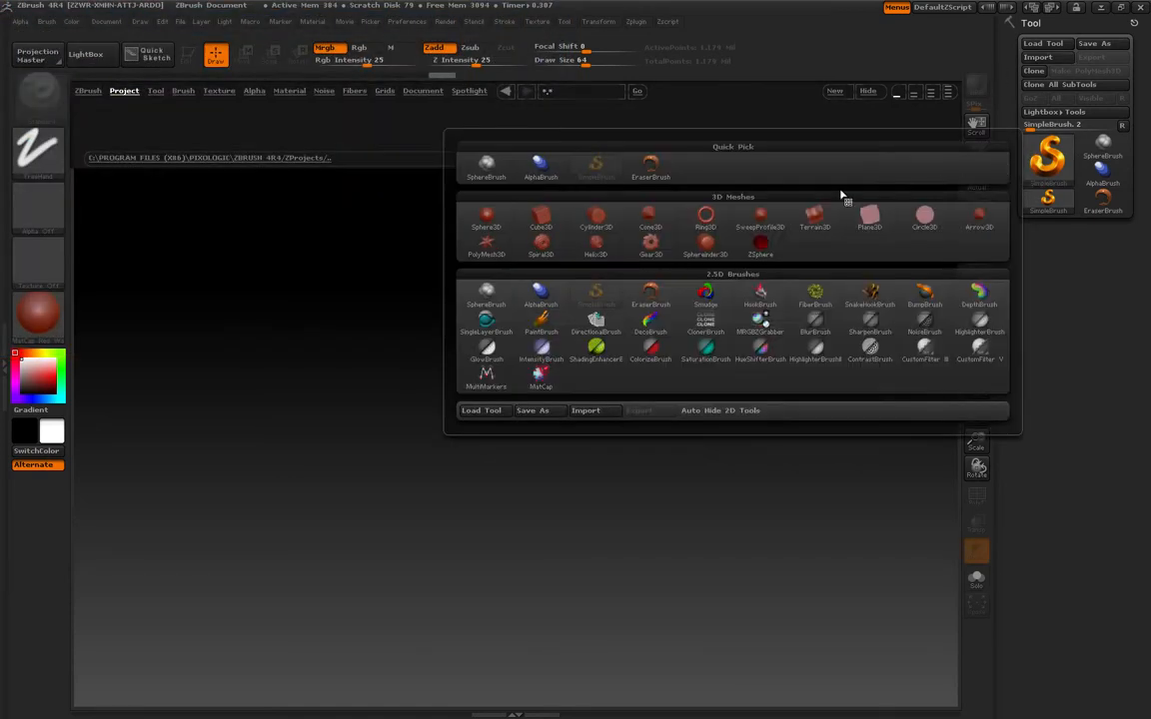
pyautogui.click(487, 244)
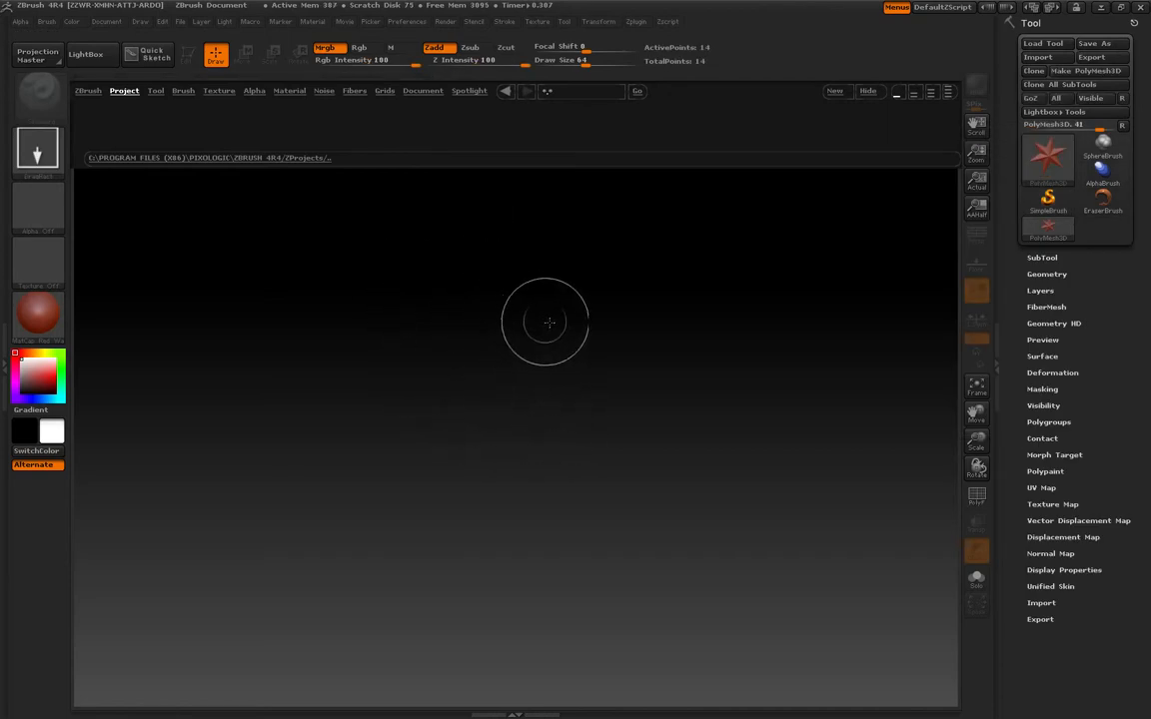
pyautogui.moveTo(567, 315); pyautogui.dragTo(247, 537)
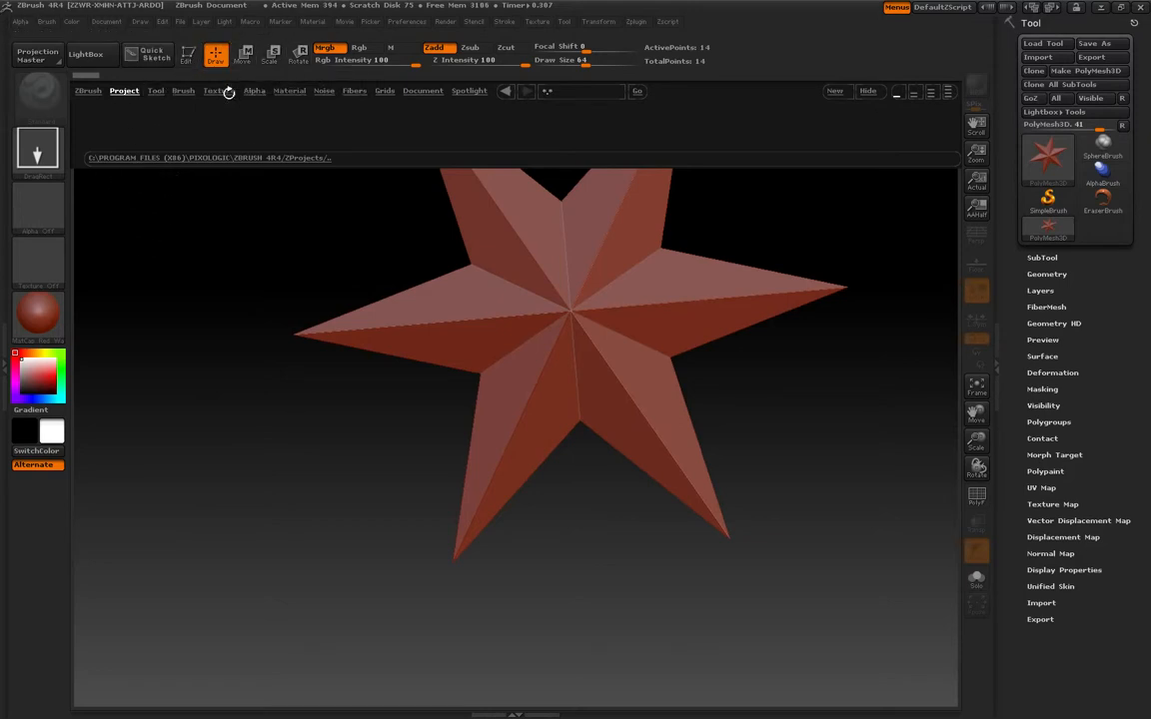
pyautogui.moveTo(243, 218); pyautogui.dragTo(244, 303)
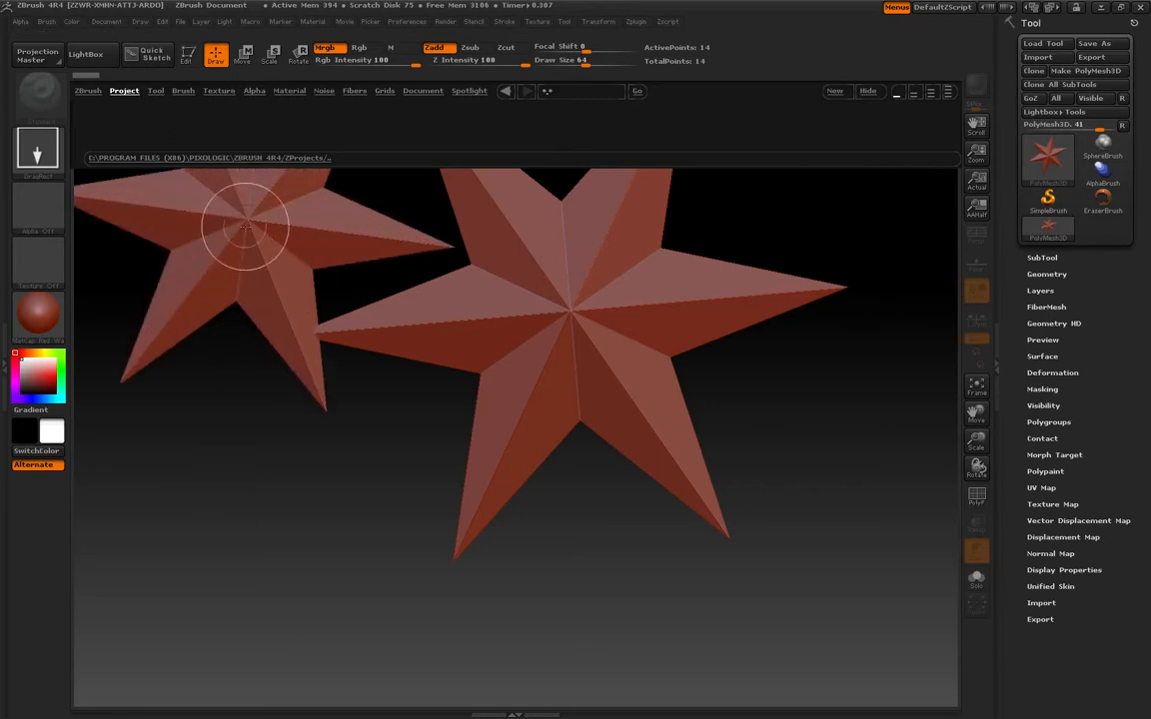
pyautogui.hotkey('ctrl', 'z')
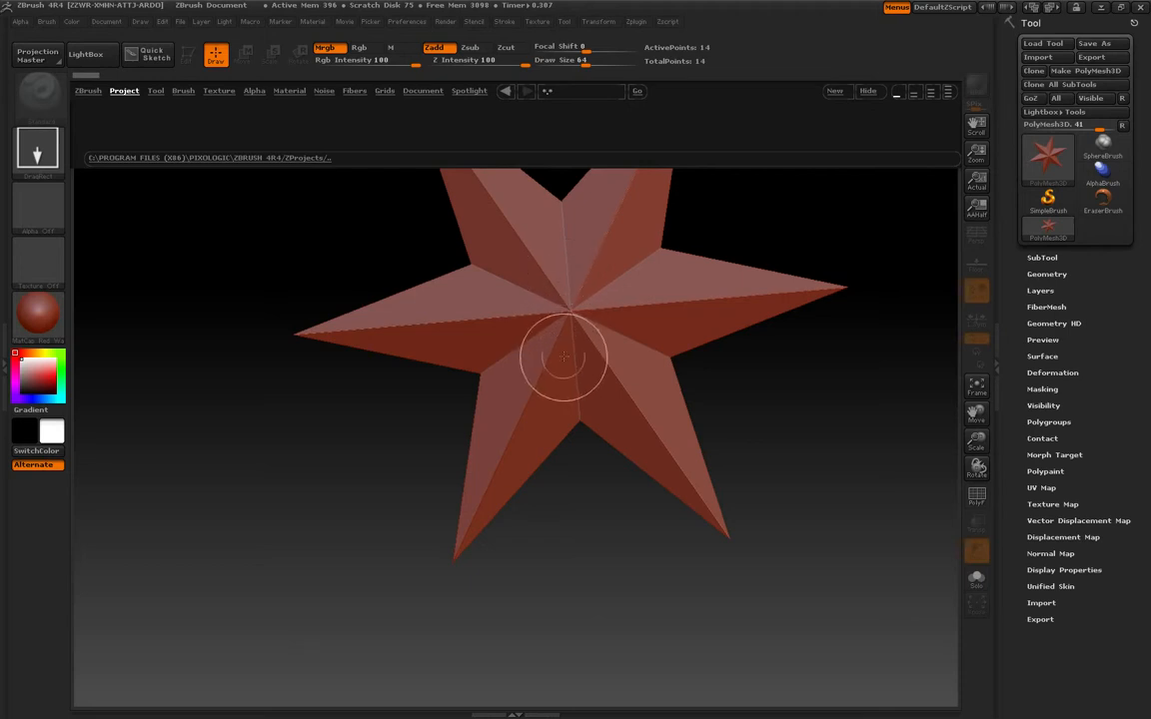
pyautogui.hotkey('ctrl', 'n')
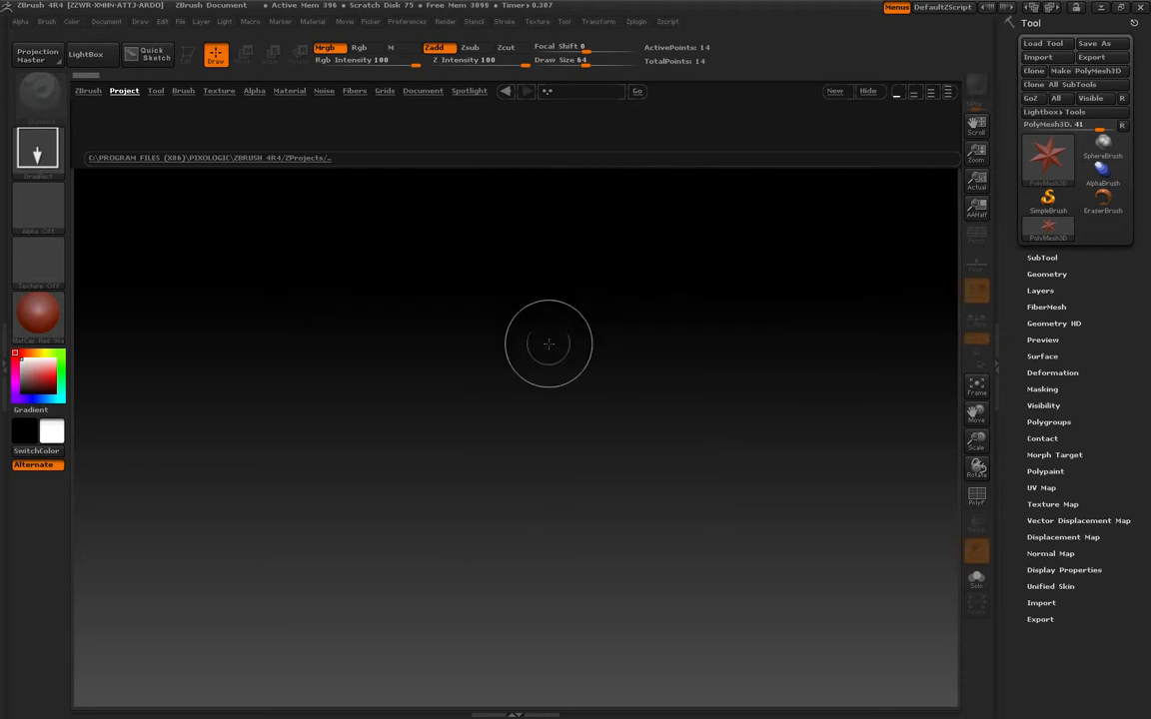
# Draw one large PolyMesh3D star on the empty canvas and put it in Edit mode
pyautogui.moveTo(548, 238); pyautogui.dragTo(390, 693)
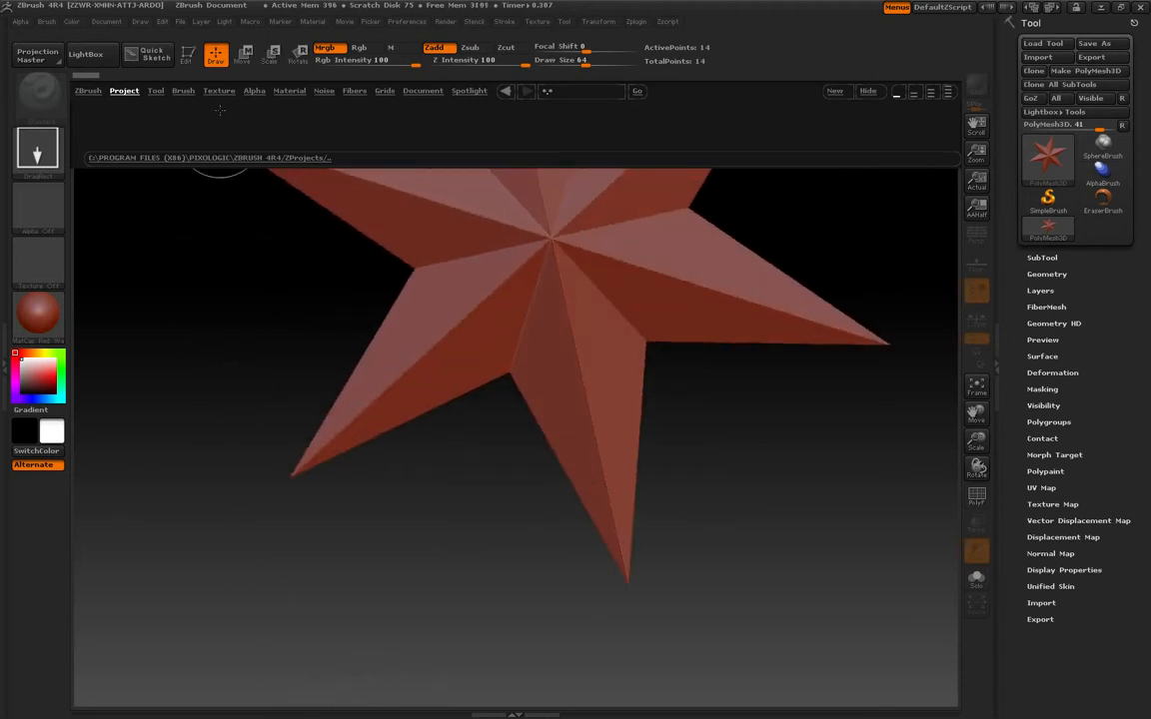
pyautogui.click(188, 57)
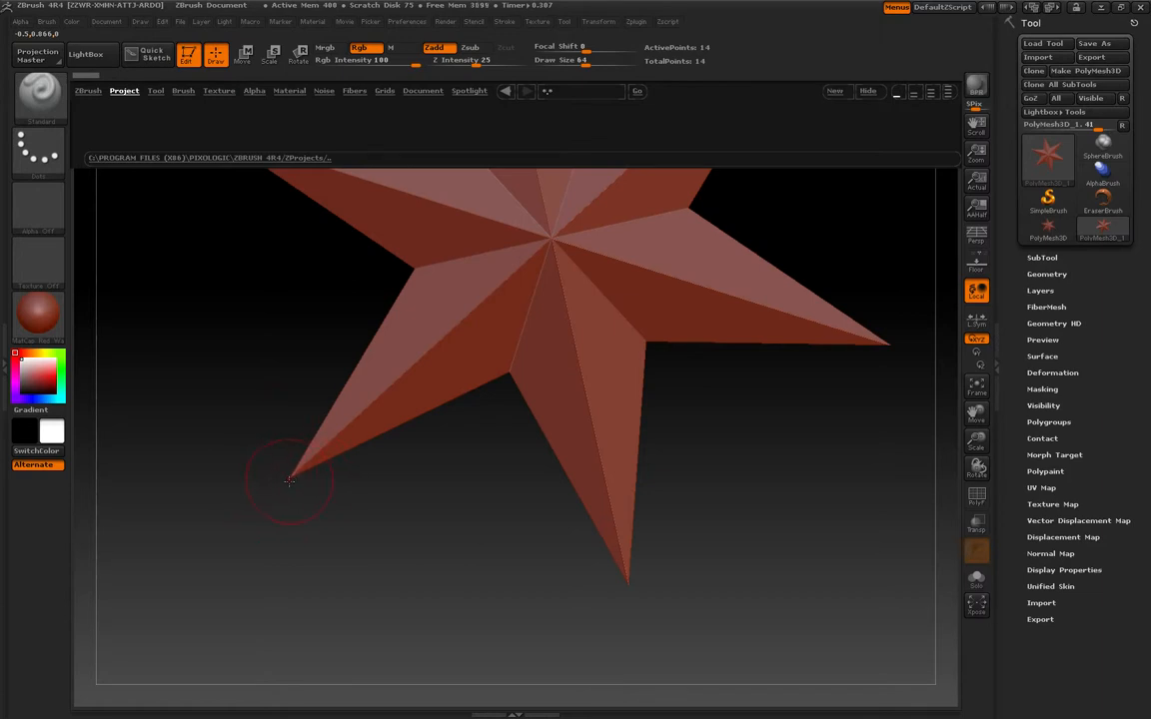
# Make a few Standard brush strokes on the star's lower-left tip and near its center
pyautogui.moveTo(292, 481); pyautogui.dragTo(263, 501)
pyautogui.click(484, 317)
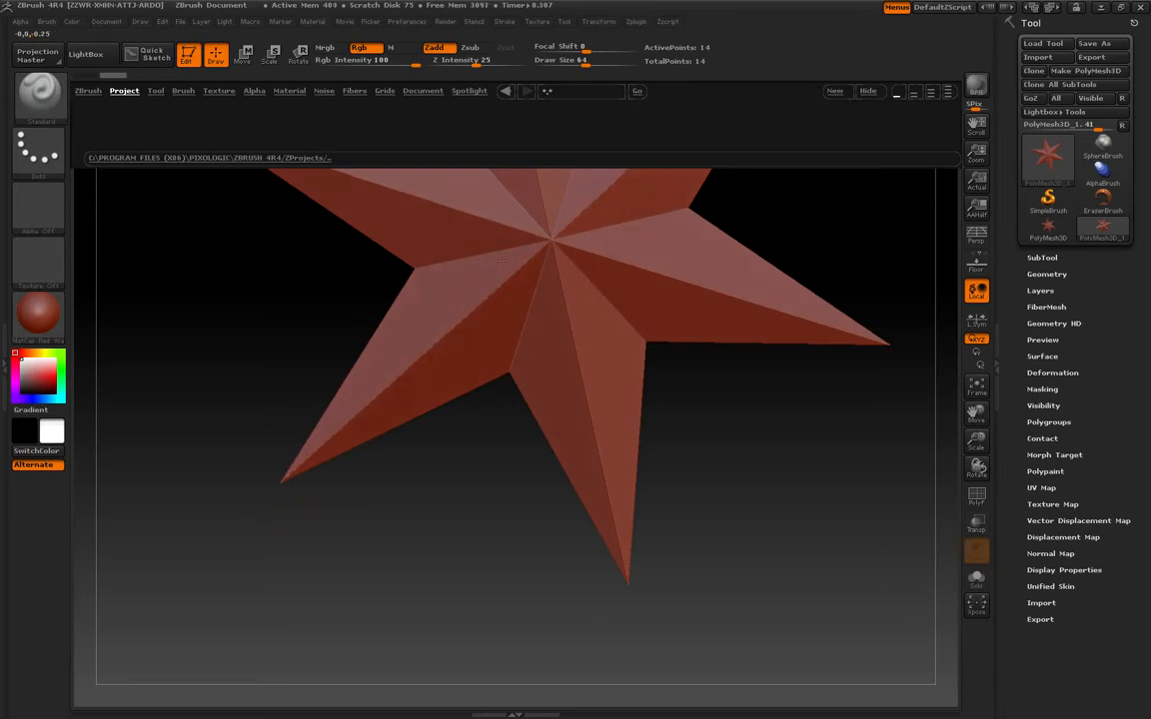
pyautogui.click(595, 257)
# Divide the star's geometry eight times with smoothing on, up to subdivision level 9
pyautogui.click(1044, 276)
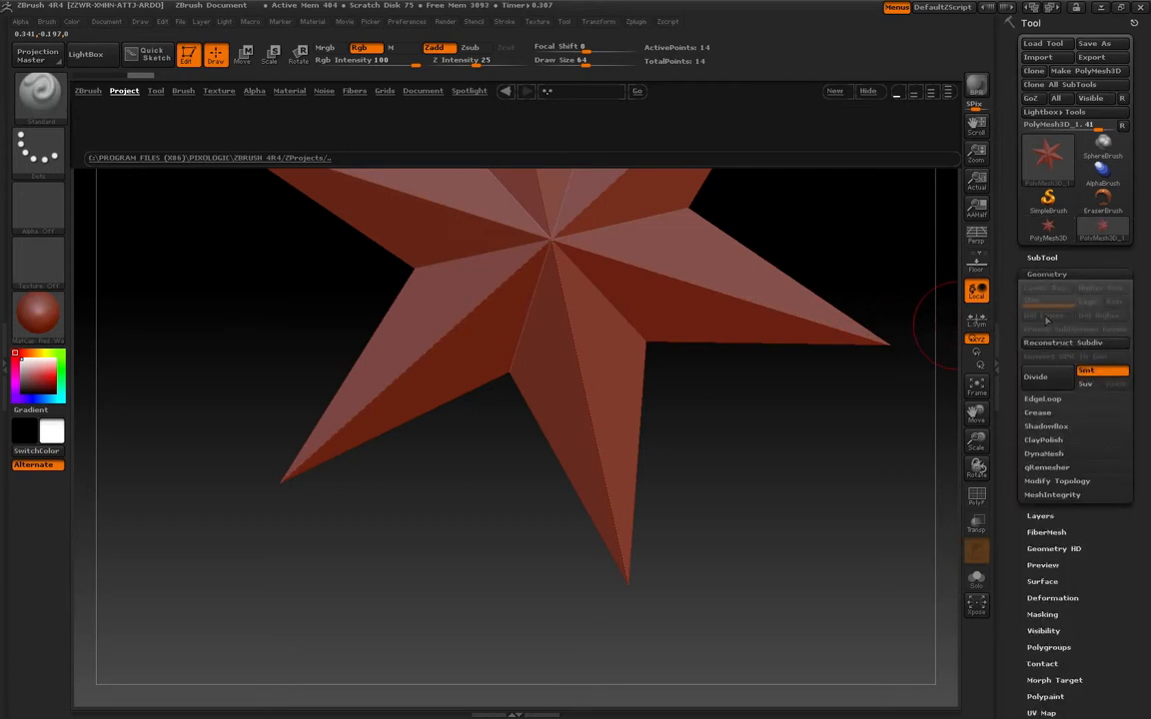
pyautogui.click(1037, 377)
pyautogui.click(1037, 378)
pyautogui.click(1041, 387)
pyautogui.click(1041, 386)
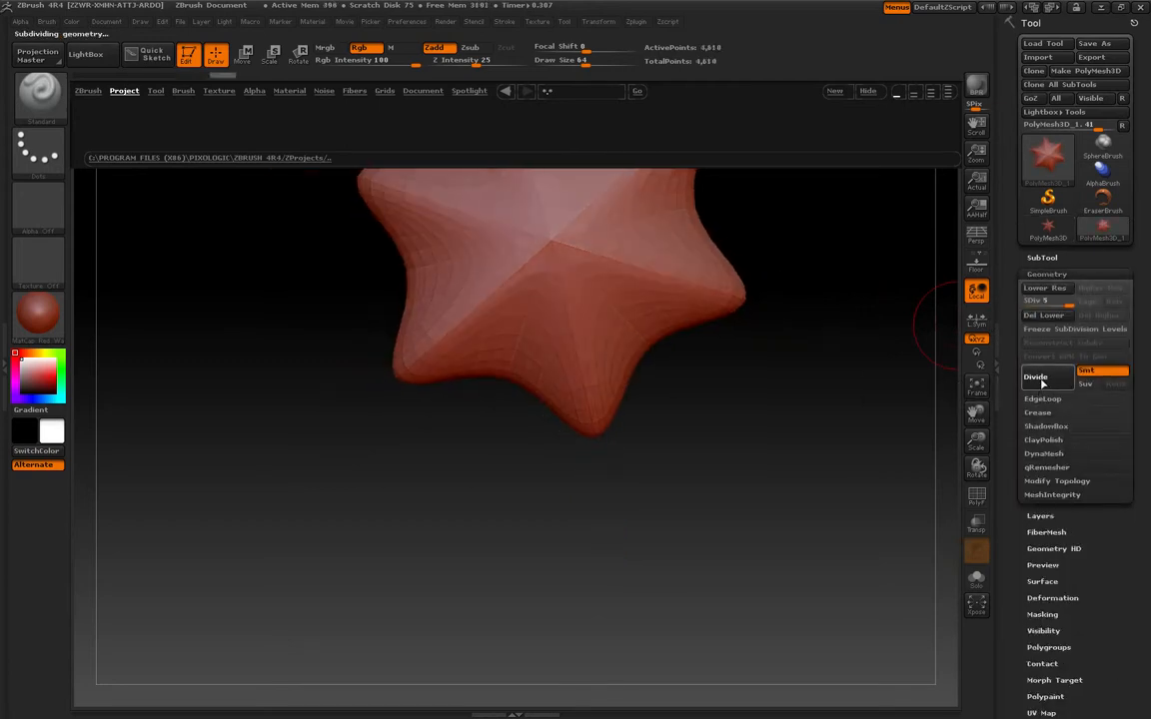
pyautogui.click(1043, 385)
pyautogui.click(1045, 384)
pyautogui.click(1045, 383)
pyautogui.click(1045, 384)
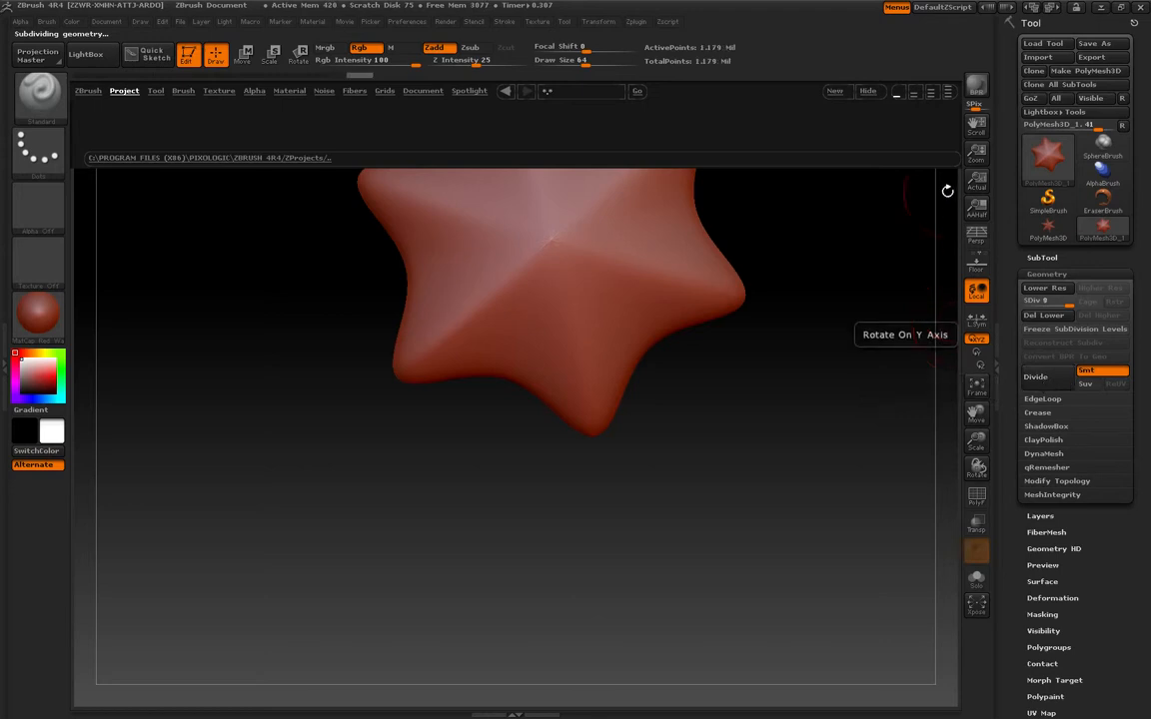
# Set the stroke to FreeHand and sculpt raised bumps across the star's front with the Standard brush
pyautogui.click(44, 138)
pyautogui.click(208, 161)
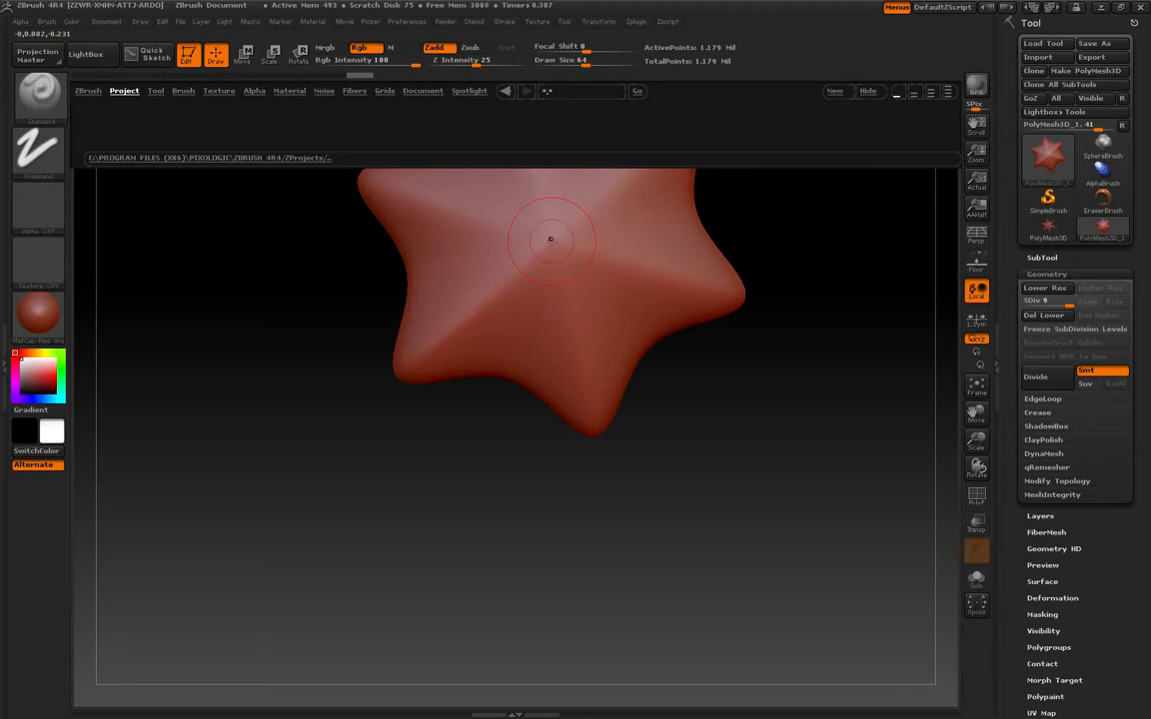
pyautogui.click(38, 95)
pyautogui.click(46, 101)
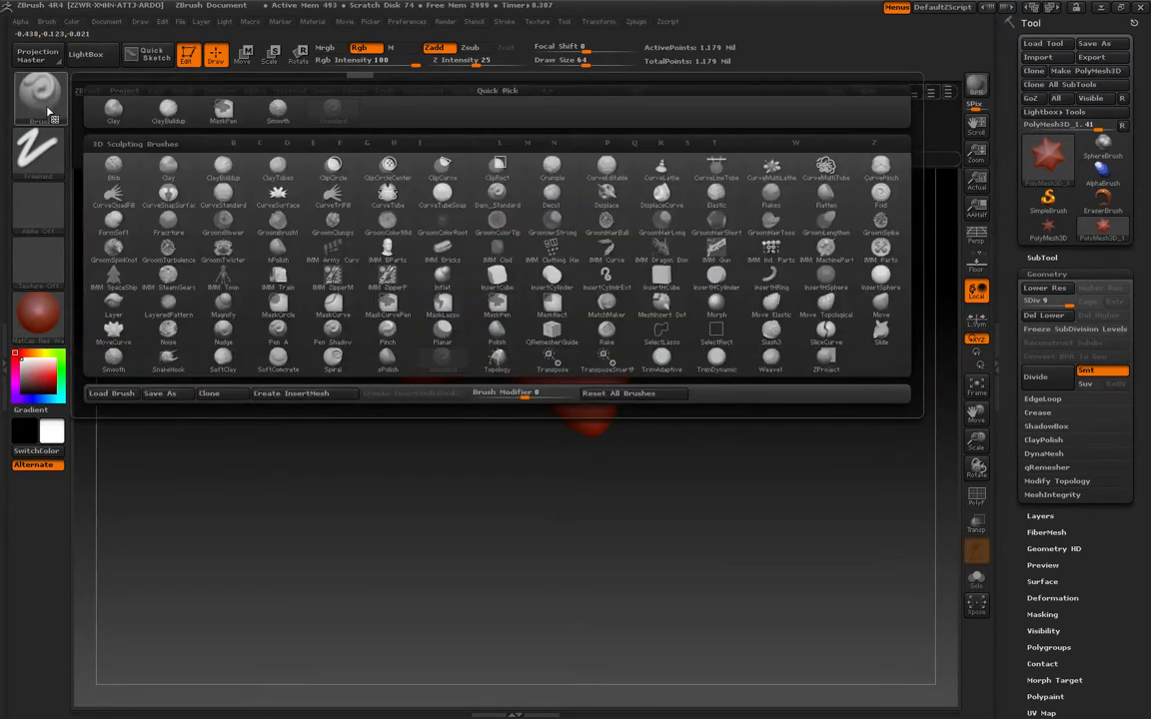
pyautogui.moveTo(493, 248)
pyautogui.mouseDown()
pyautogui.moveTo(466, 275)
pyautogui.moveTo(530, 257)
pyautogui.moveTo(579, 305)
pyautogui.moveTo(531, 350)
pyautogui.mouseUp()
pyautogui.moveTo(539, 176); pyautogui.dragTo(539, 330)
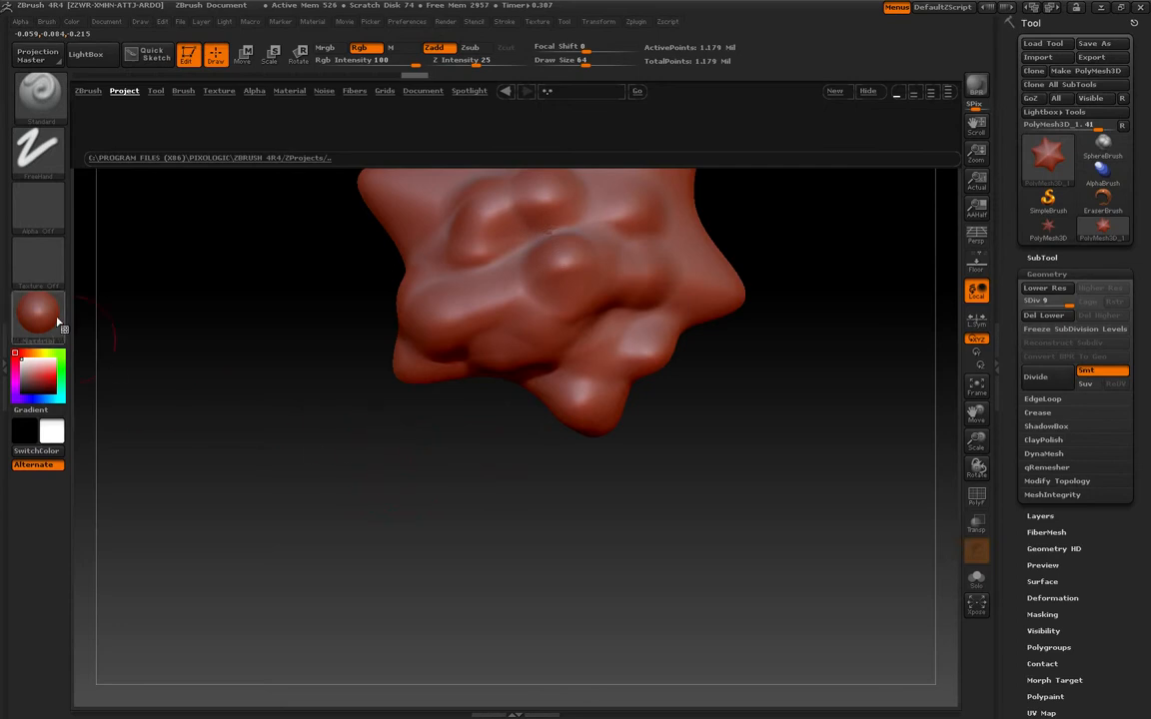
# Inspect the sculpted star from several angles and distances, comparing it with perspective distortion on and off
pyautogui.moveTo(189, 406); pyautogui.dragTo(134, 301)
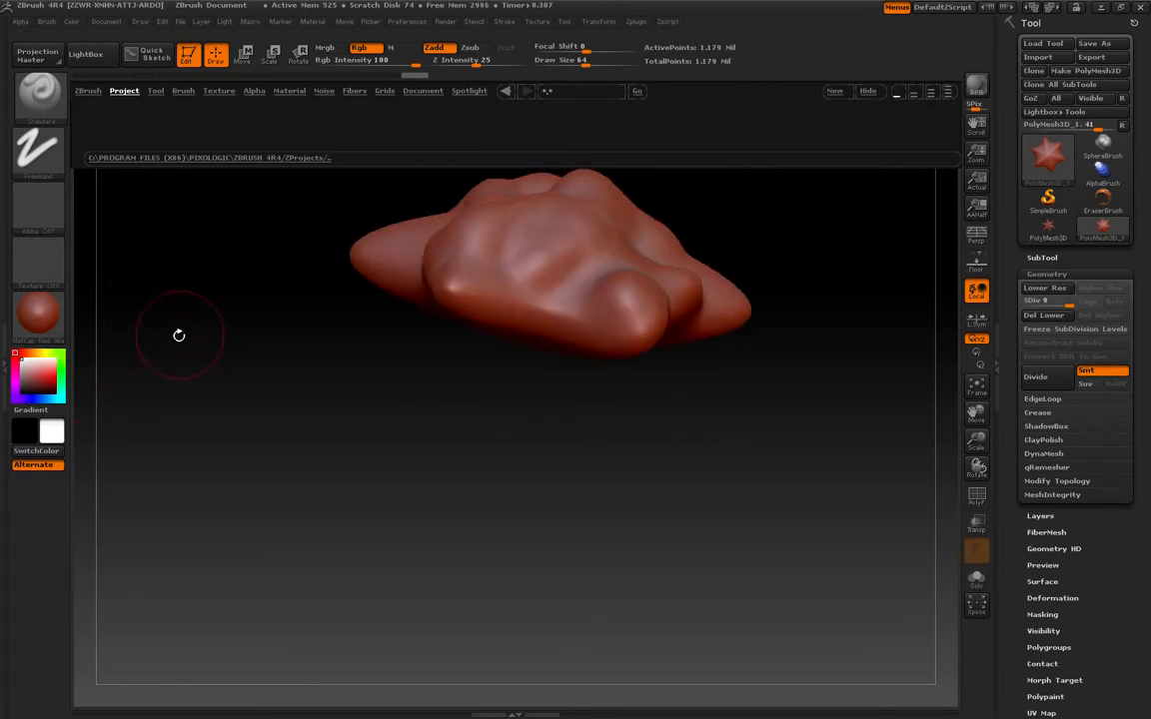
pyautogui.moveTo(161, 302); pyautogui.dragTo(218, 358)
pyautogui.moveTo(176, 297)
pyautogui.mouseDown()
pyautogui.moveTo(173, 352)
pyautogui.moveTo(202, 345)
pyautogui.moveTo(192, 374)
pyautogui.moveTo(234, 344)
pyautogui.moveTo(187, 350)
pyautogui.moveTo(129, 323)
pyautogui.moveTo(509, 432)
pyautogui.moveTo(444, 467)
pyautogui.moveTo(537, 471)
pyautogui.moveTo(475, 559)
pyautogui.moveTo(464, 554)
pyautogui.mouseUp()
pyautogui.press('shift')
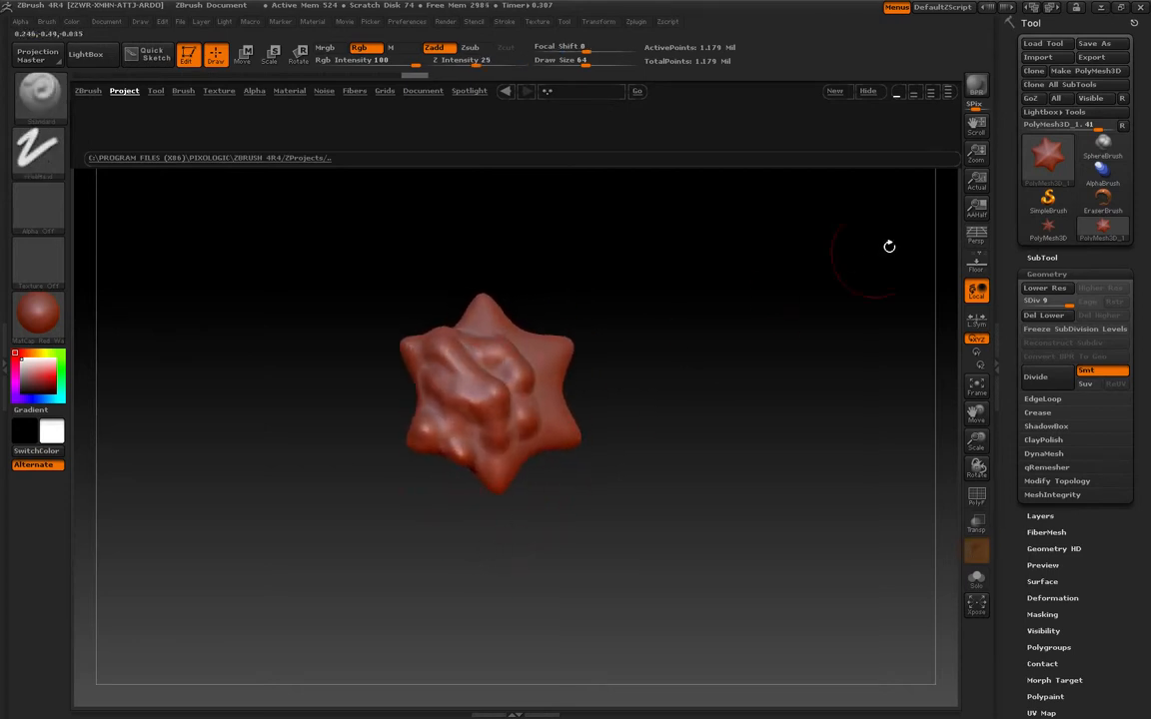
pyautogui.click(978, 240)
pyautogui.click(977, 240)
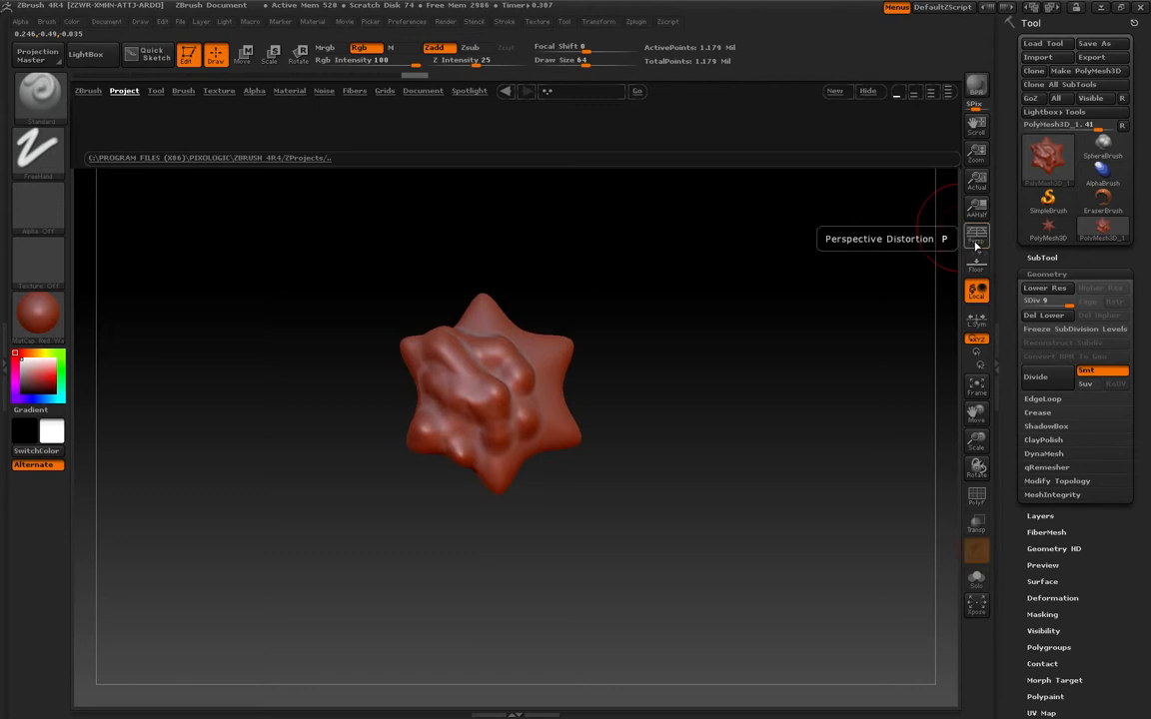
pyautogui.moveTo(576, 518)
pyautogui.mouseDown()
pyautogui.moveTo(497, 571)
pyautogui.moveTo(437, 541)
pyautogui.mouseUp()
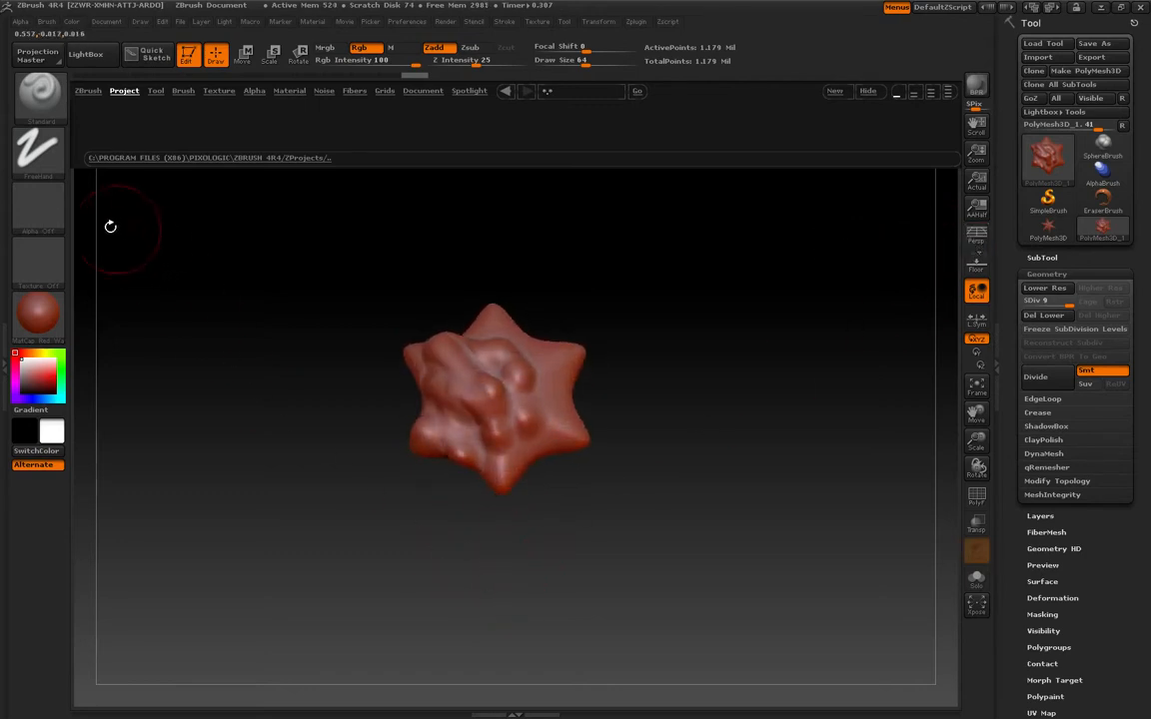
# Switch the sculpting brush to Clay
pyautogui.click(44, 112)
pyautogui.click(50, 115)
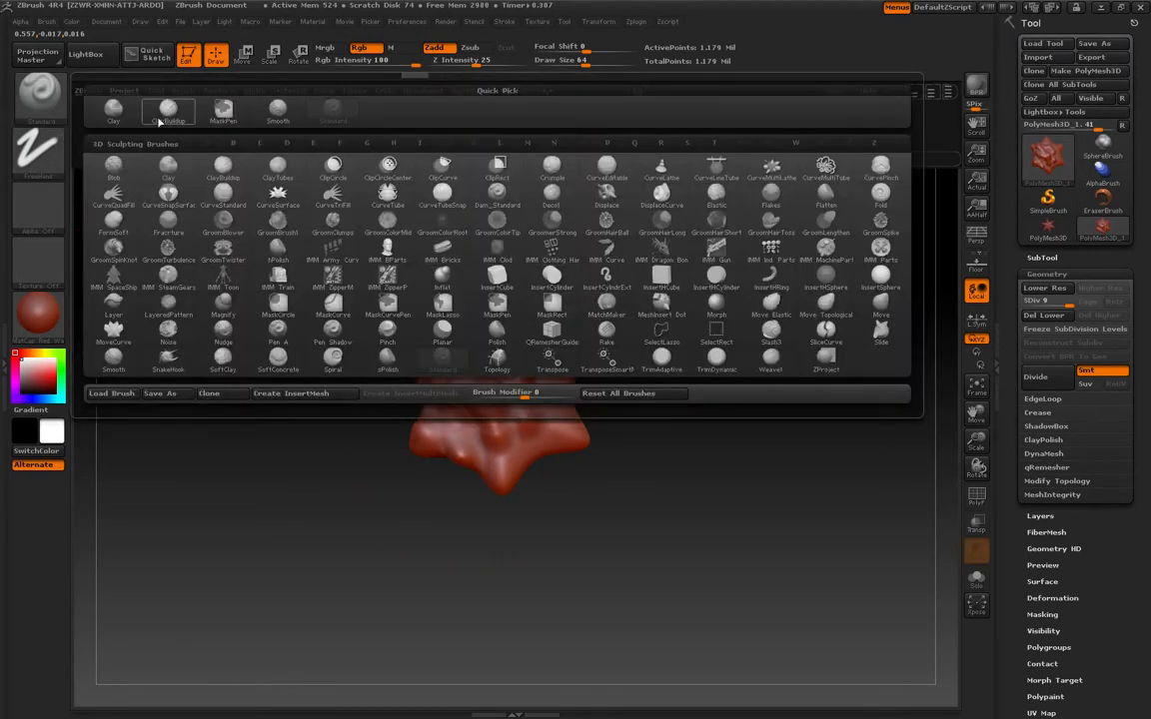
pyautogui.click(113, 110)
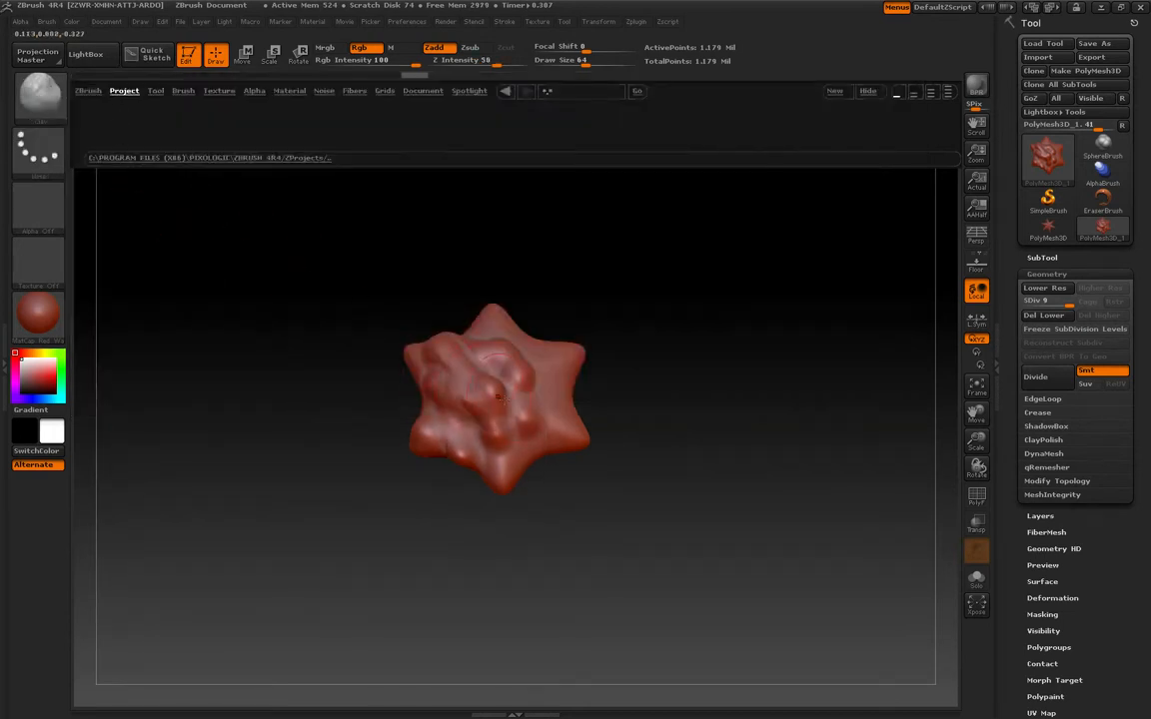
# Build up the star's front with the Clay brush, raising the Z Intensity to 100 for the last stroke
pyautogui.moveTo(498, 396)
pyautogui.mouseDown()
pyautogui.moveTo(530, 397)
pyautogui.moveTo(505, 448)
pyautogui.moveTo(470, 436)
pyautogui.mouseUp()
pyautogui.moveTo(453, 381)
pyautogui.mouseDown()
pyautogui.moveTo(448, 427)
pyautogui.moveTo(408, 392)
pyautogui.mouseUp()
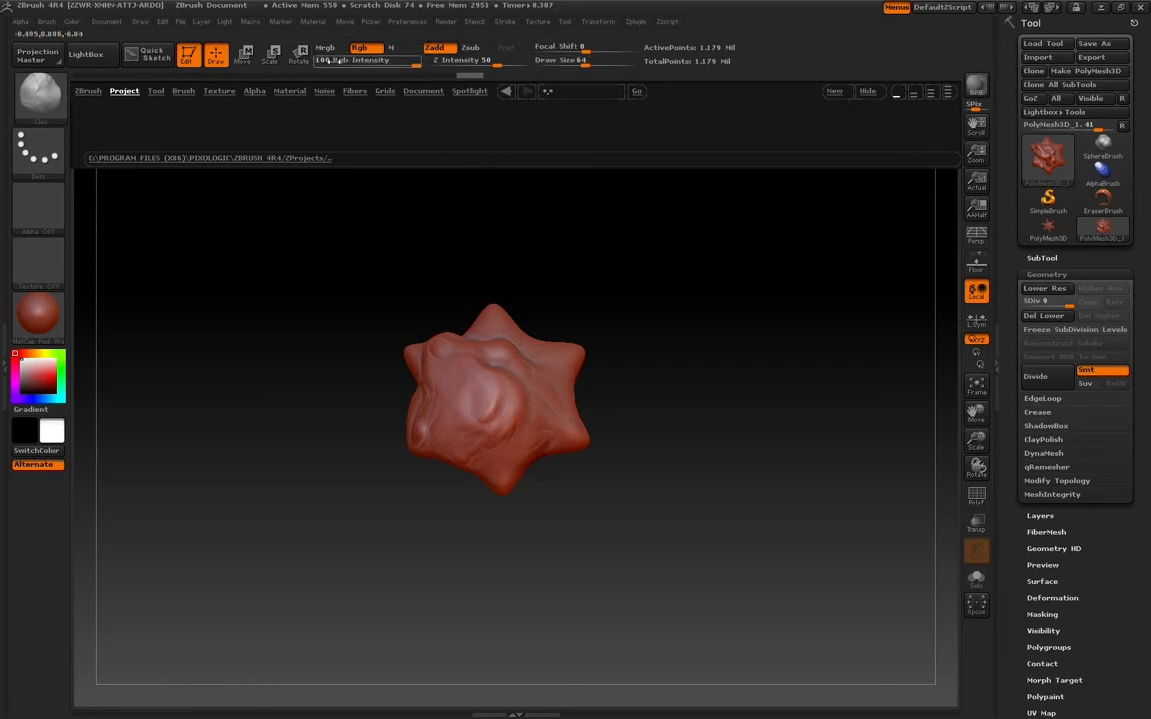
pyautogui.click(472, 62)
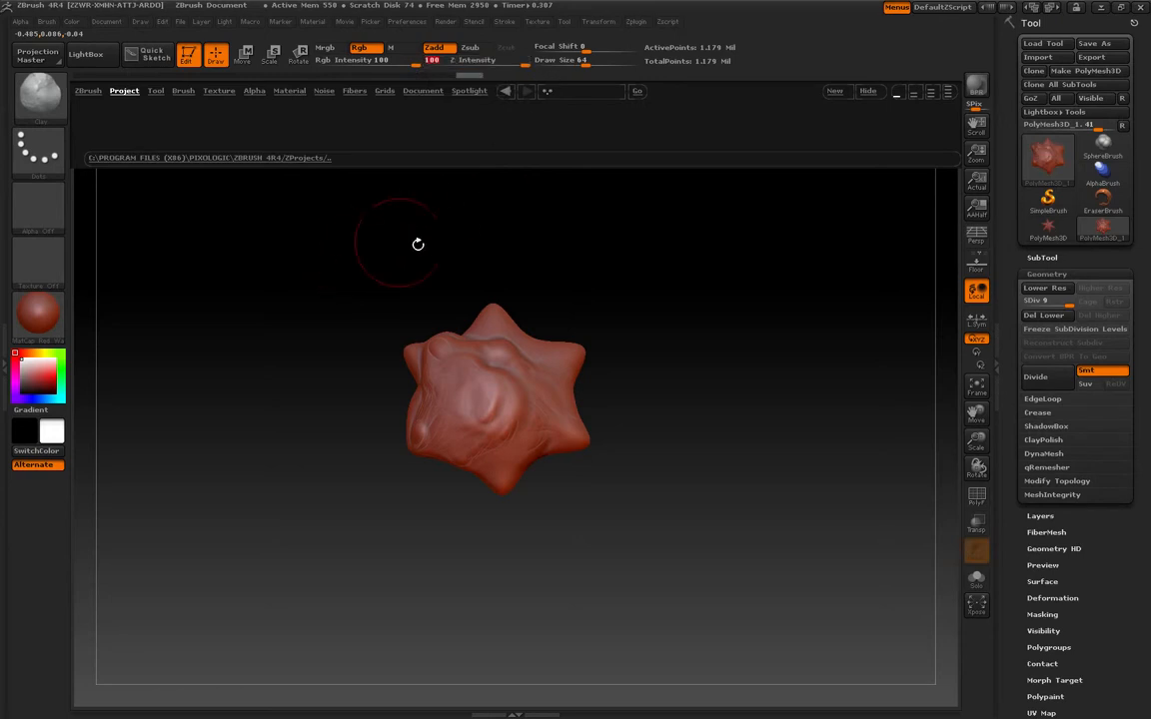
pyautogui.moveTo(481, 358)
pyautogui.mouseDown()
pyautogui.moveTo(470, 385)
pyautogui.moveTo(471, 371)
pyautogui.mouseUp()
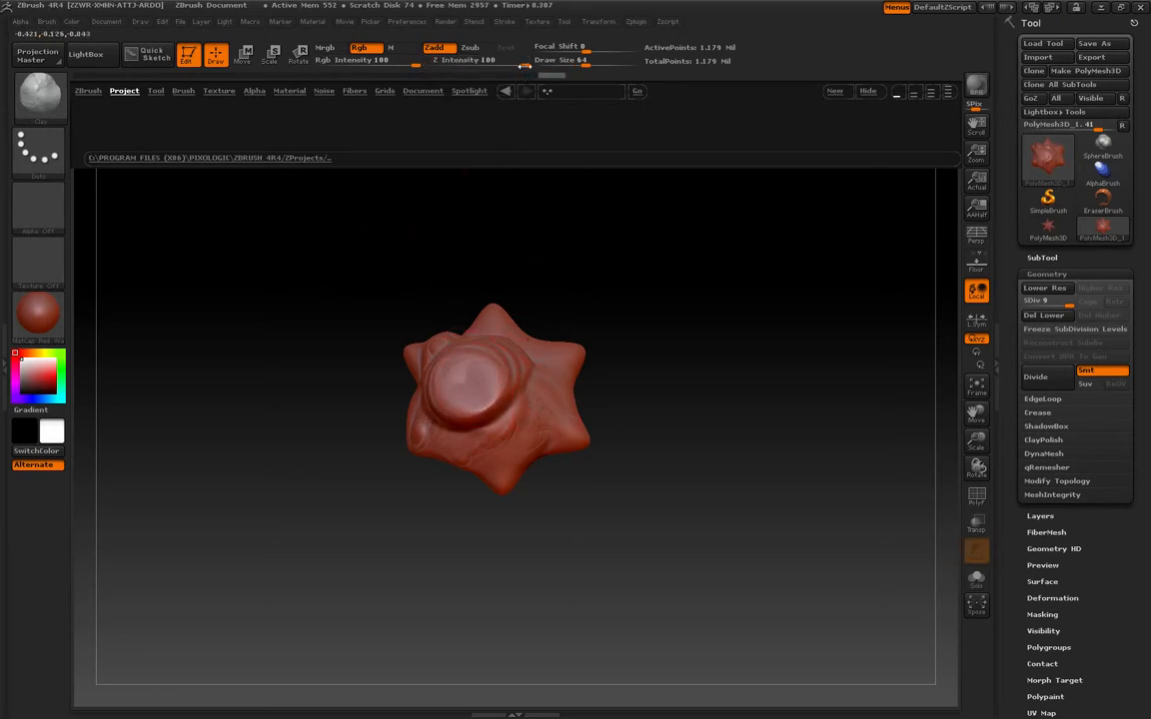
# Set the draw size to 256 and make a wide Clay stroke over the star's front
pyautogui.moveTo(585, 62); pyautogui.dragTo(635, 62)
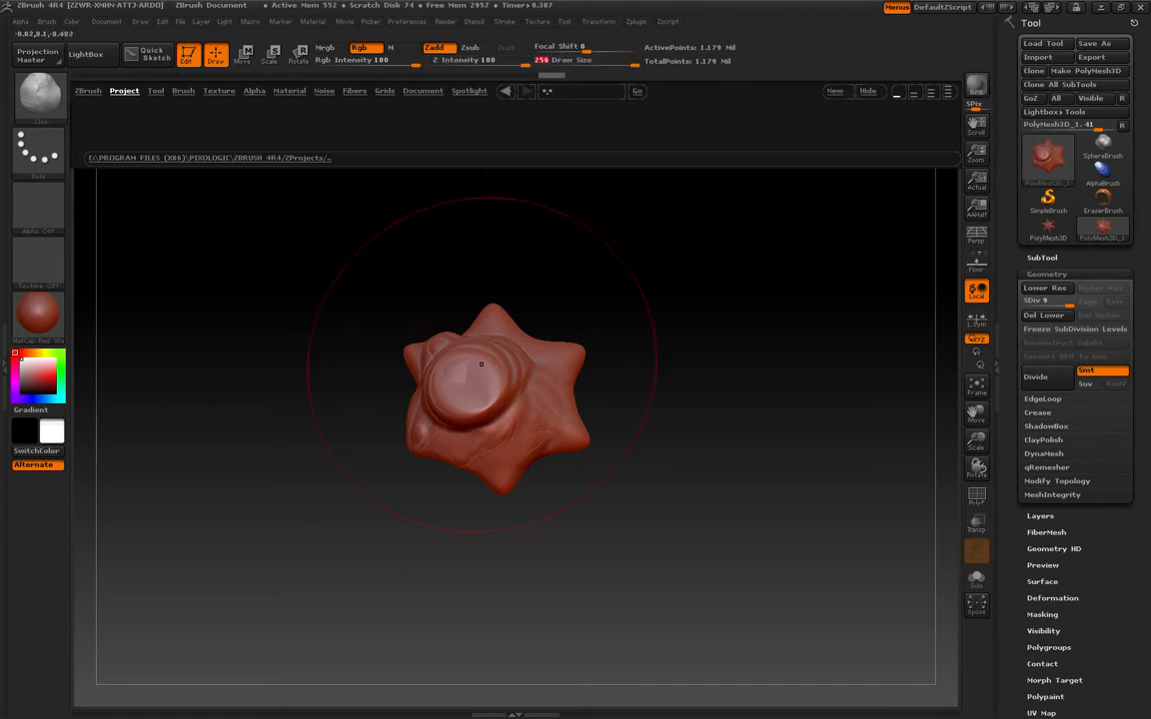
pyautogui.moveTo(499, 380); pyautogui.dragTo(521, 367)
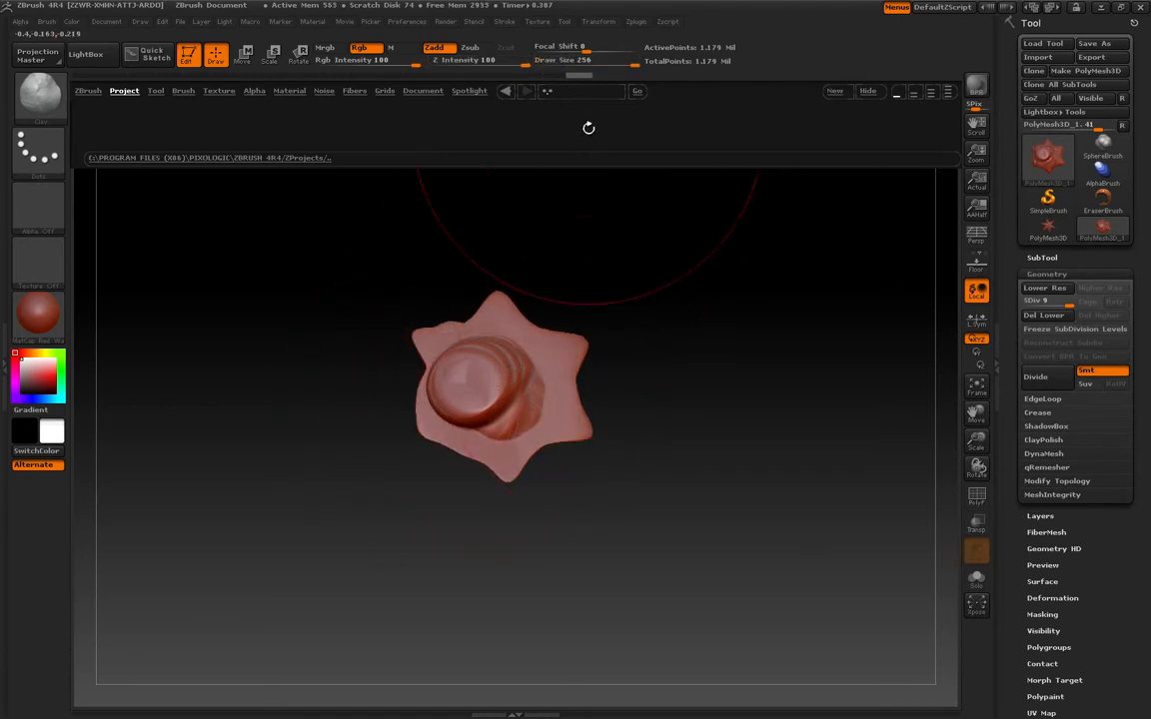
# Set the brush's Focal Shift to 100 and the draw size to 90
pyautogui.click(602, 50)
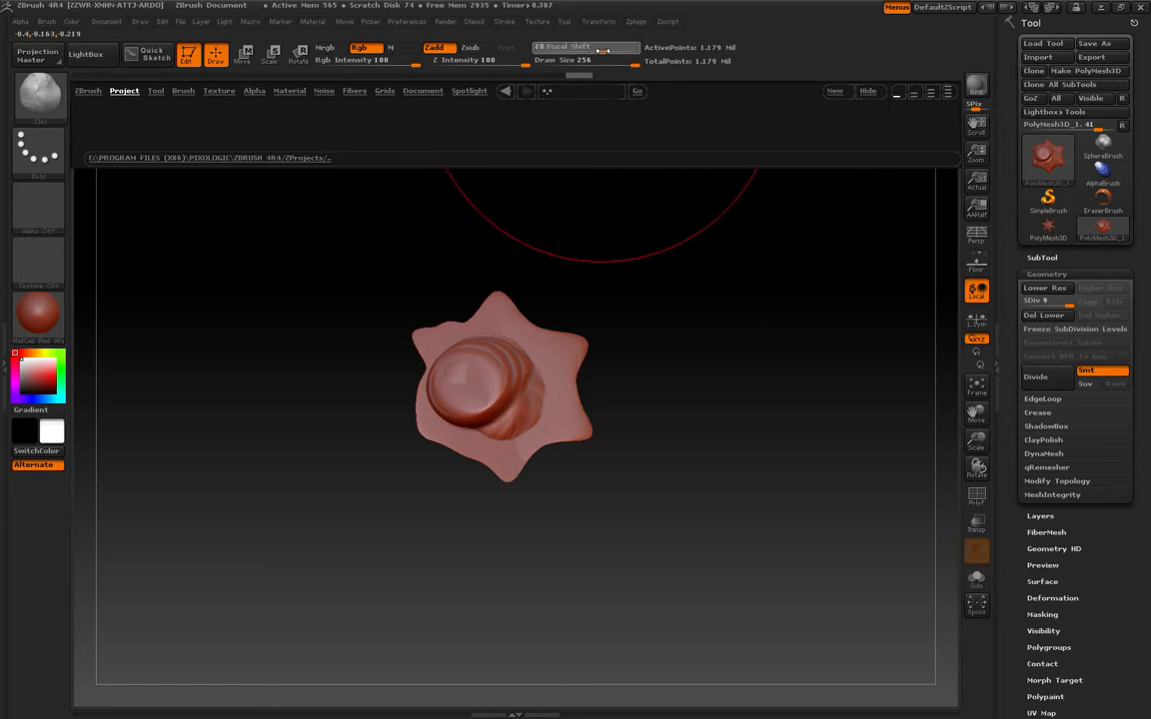
pyautogui.moveTo(602, 50)
pyautogui.mouseDown()
pyautogui.moveTo(640, 50)
pyautogui.moveTo(595, 65)
pyautogui.mouseUp()
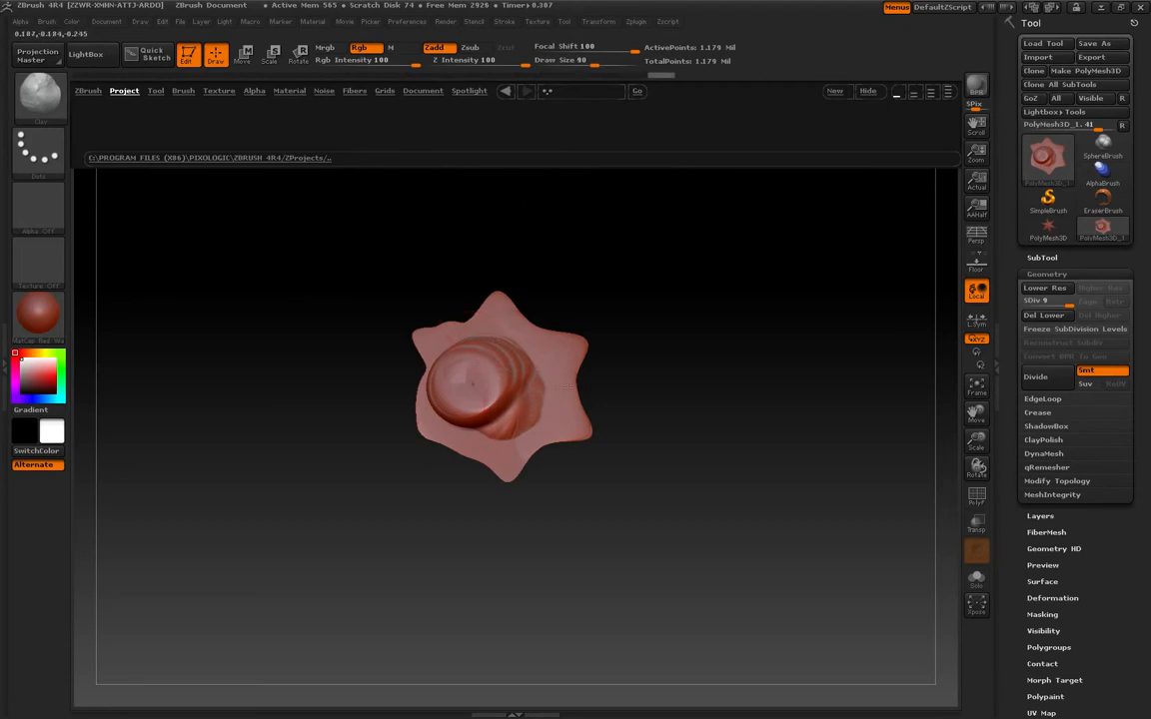
# Undo the wide Clay stroke that flattened the star
pyautogui.moveTo(569, 493); pyautogui.dragTo(568, 243)
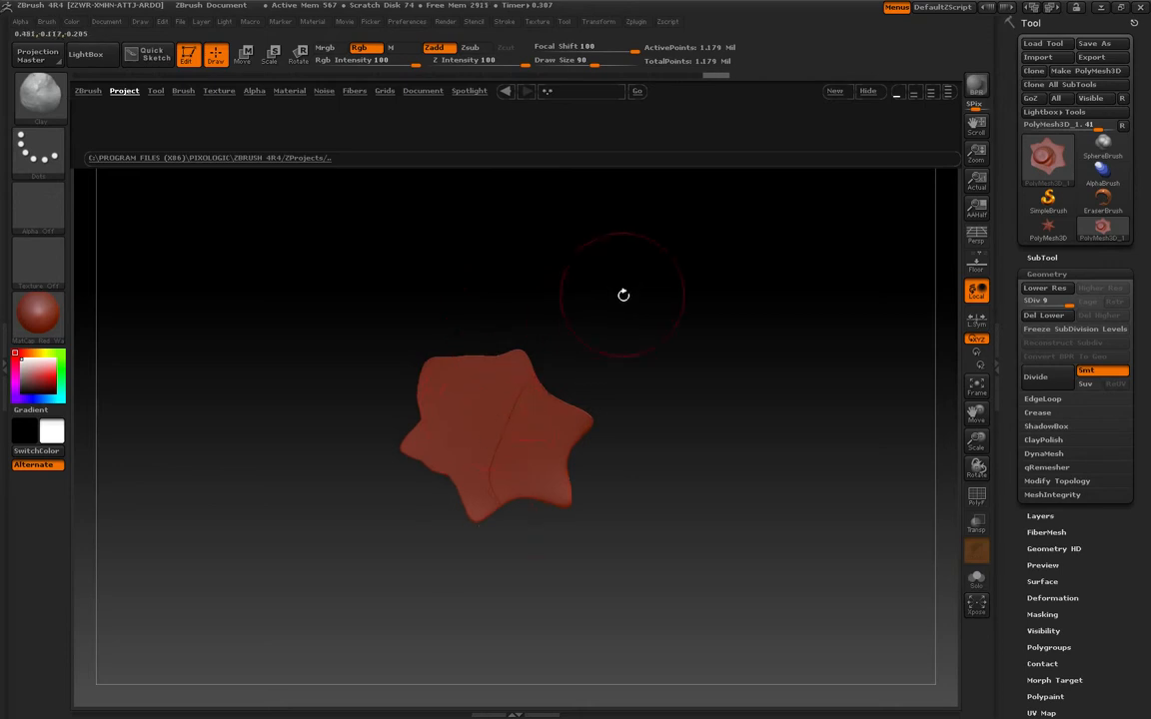
pyautogui.moveTo(623, 295); pyautogui.dragTo(473, 421)
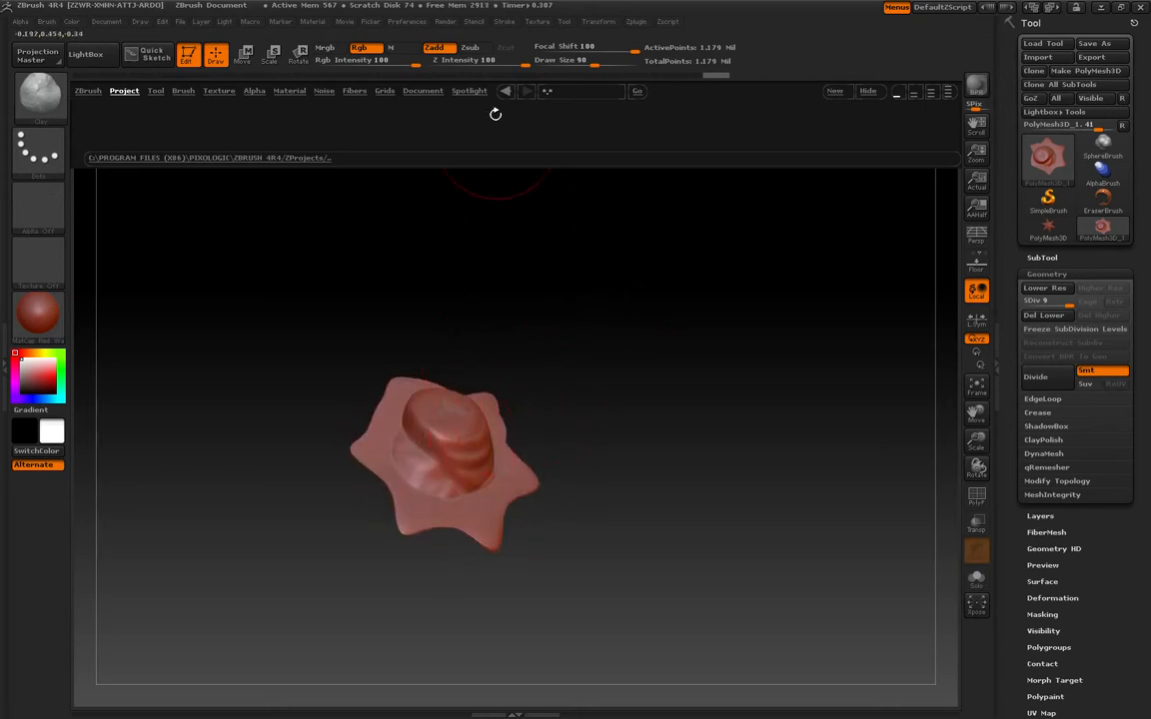
pyautogui.click(518, 76)
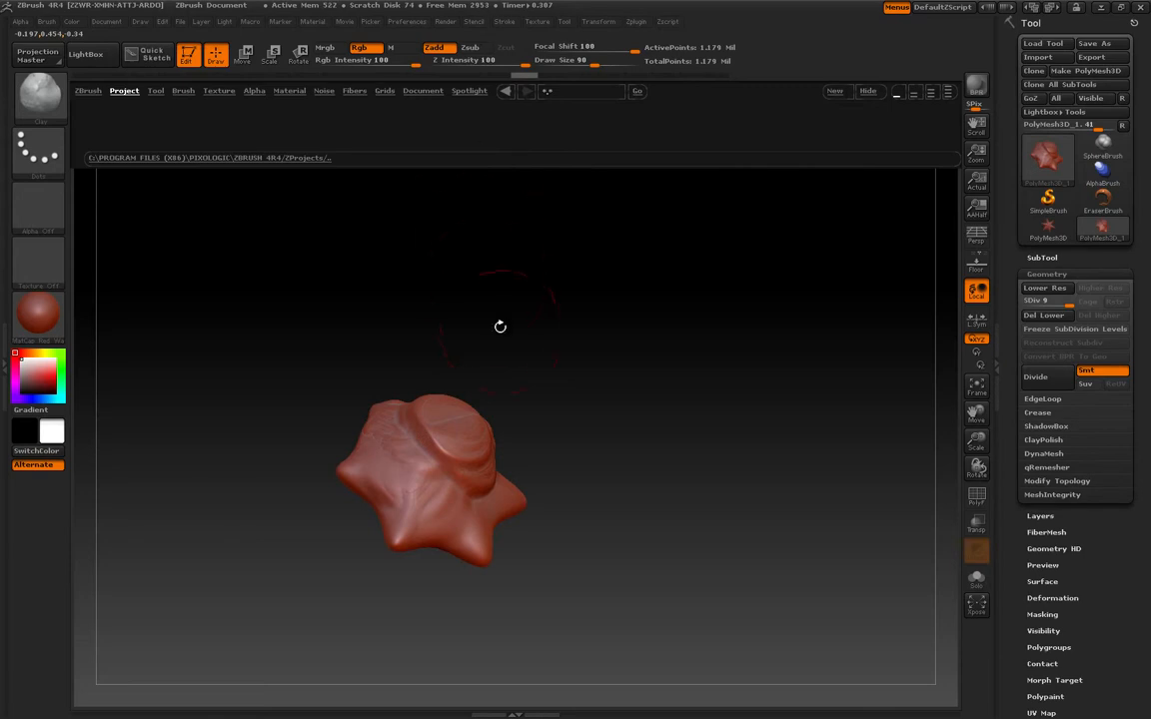
pyautogui.moveTo(499, 326); pyautogui.dragTo(468, 212)
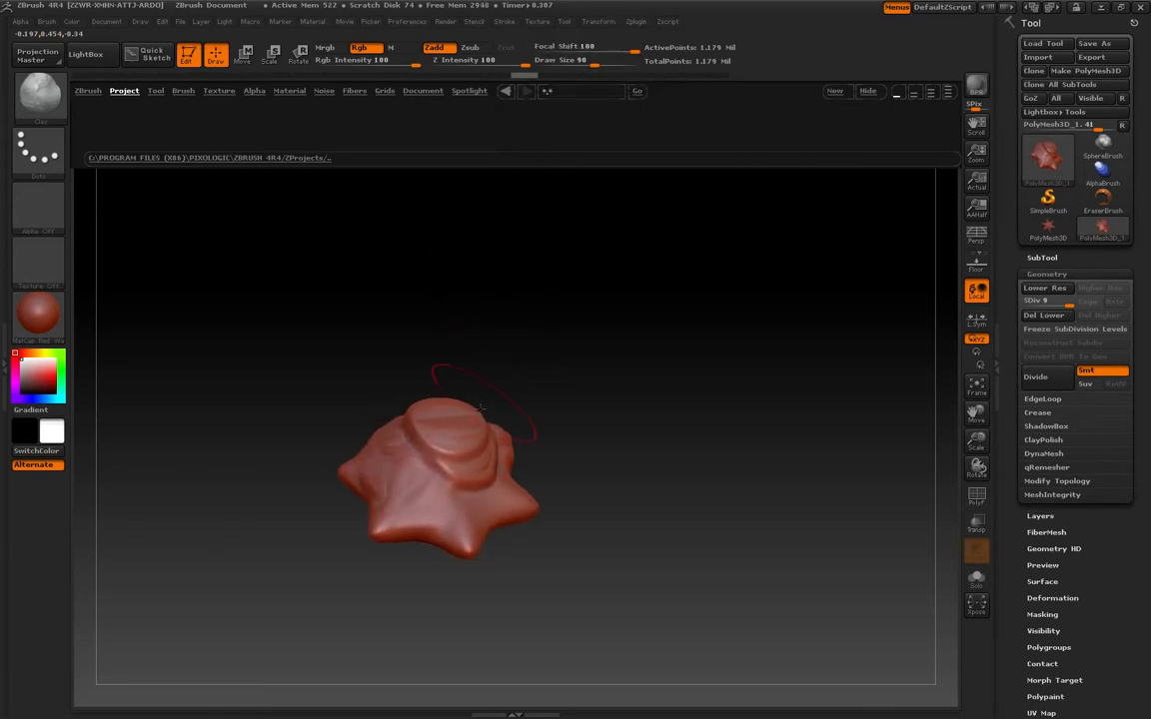
# Switch to the Standard brush and raise a rounded bump on the star's front beside the clay mound
pyautogui.click(40, 93)
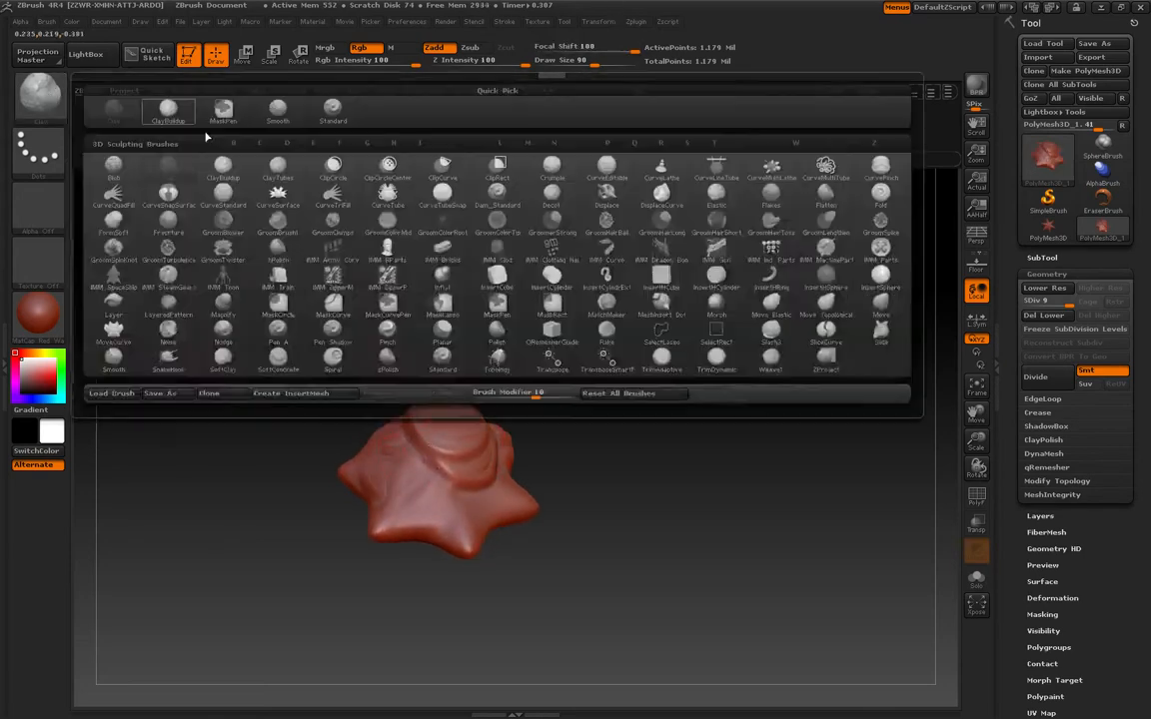
pyautogui.click(318, 115)
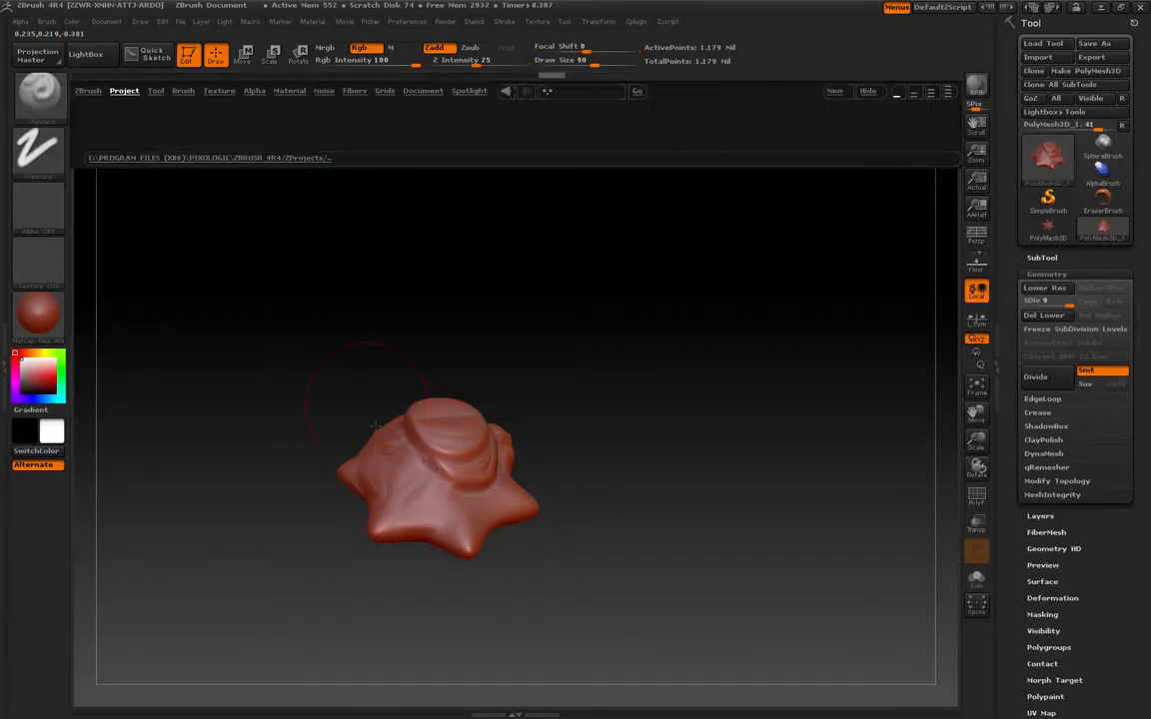
pyautogui.click(428, 518)
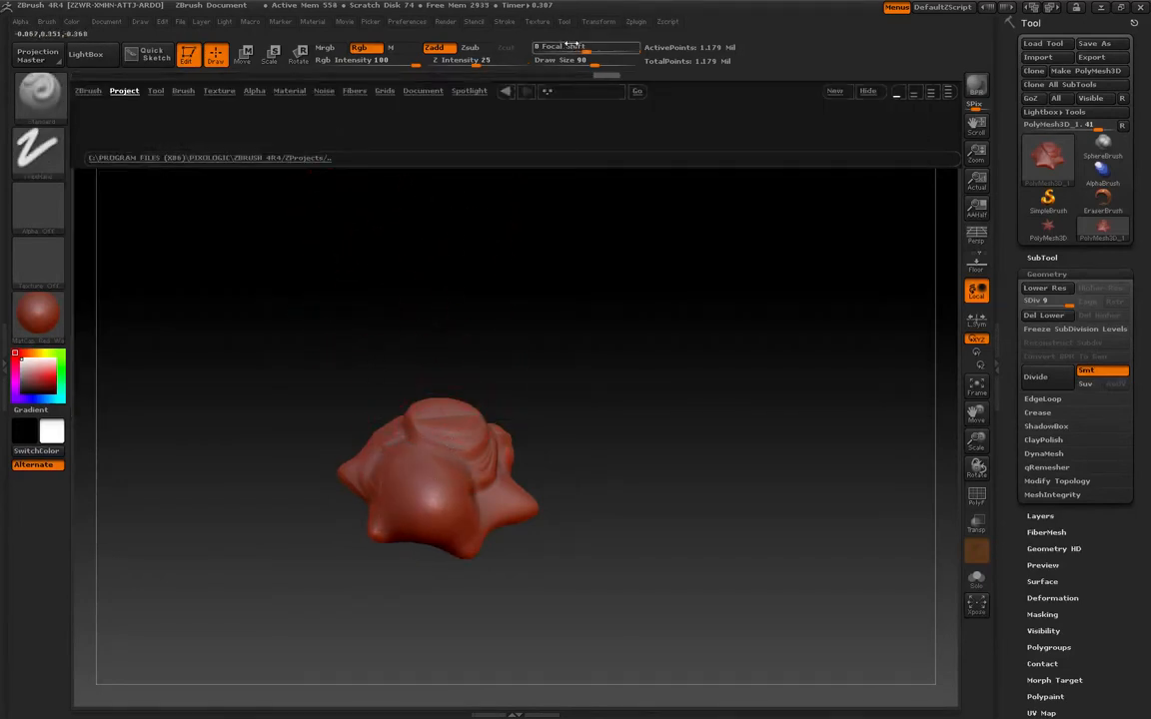
# Set the Focal Shift to -100 and sculpt the new bump outward into a thick, hard-edged column
pyautogui.moveTo(570, 45); pyautogui.dragTo(532, 47)
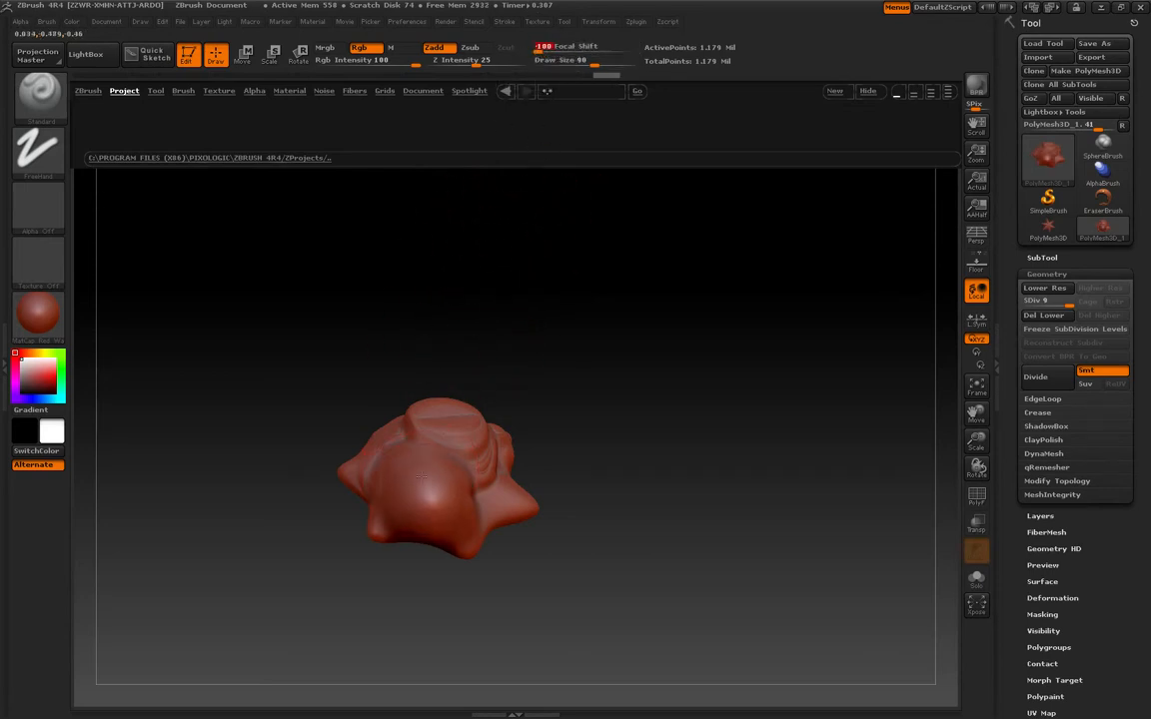
pyautogui.moveTo(422, 476); pyautogui.dragTo(430, 485)
pyautogui.moveTo(599, 499); pyautogui.dragTo(504, 439)
pyautogui.moveTo(618, 534); pyautogui.dragTo(464, 361)
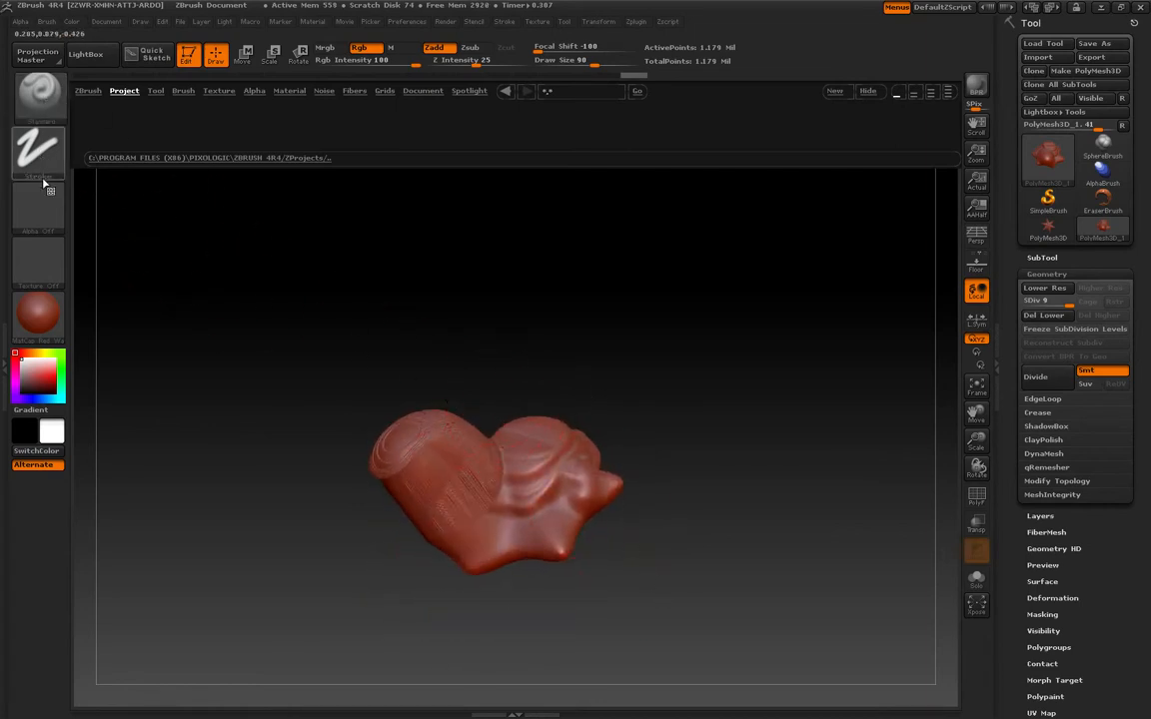
# Load Alpha 16 into the Standard brush and raise a rough-textured column on the clay mound
pyautogui.click(45, 206)
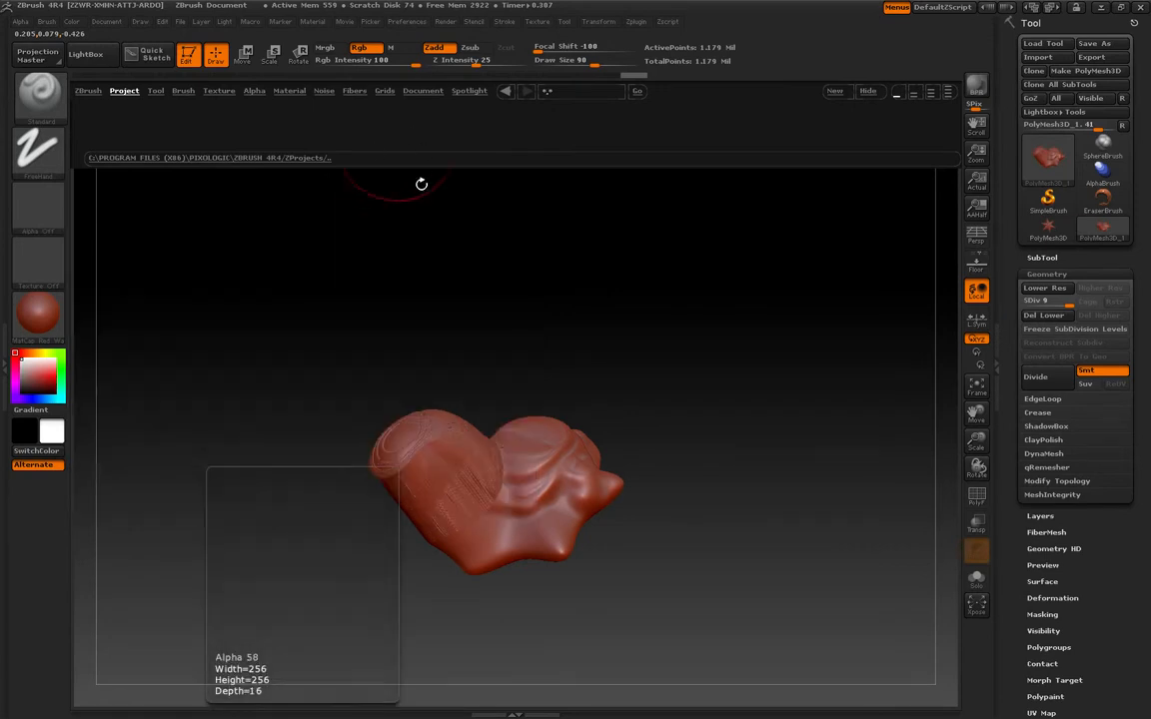
pyautogui.click(38, 200)
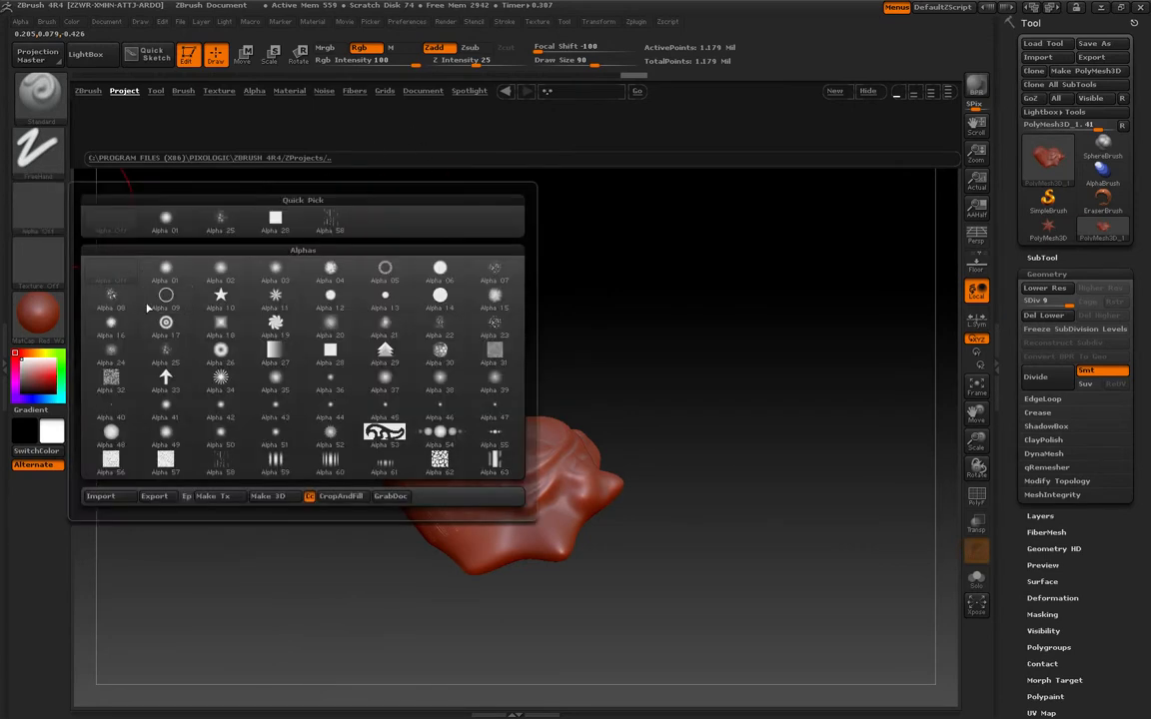
pyautogui.click(112, 297)
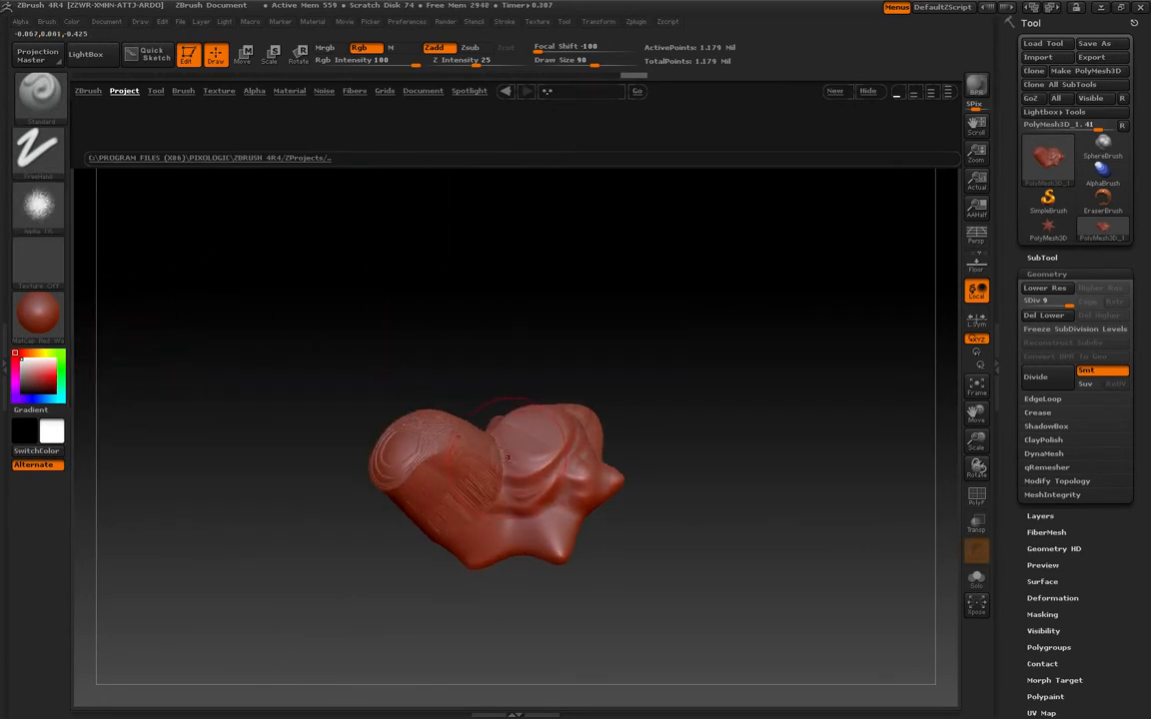
pyautogui.moveTo(537, 460); pyautogui.dragTo(536, 455)
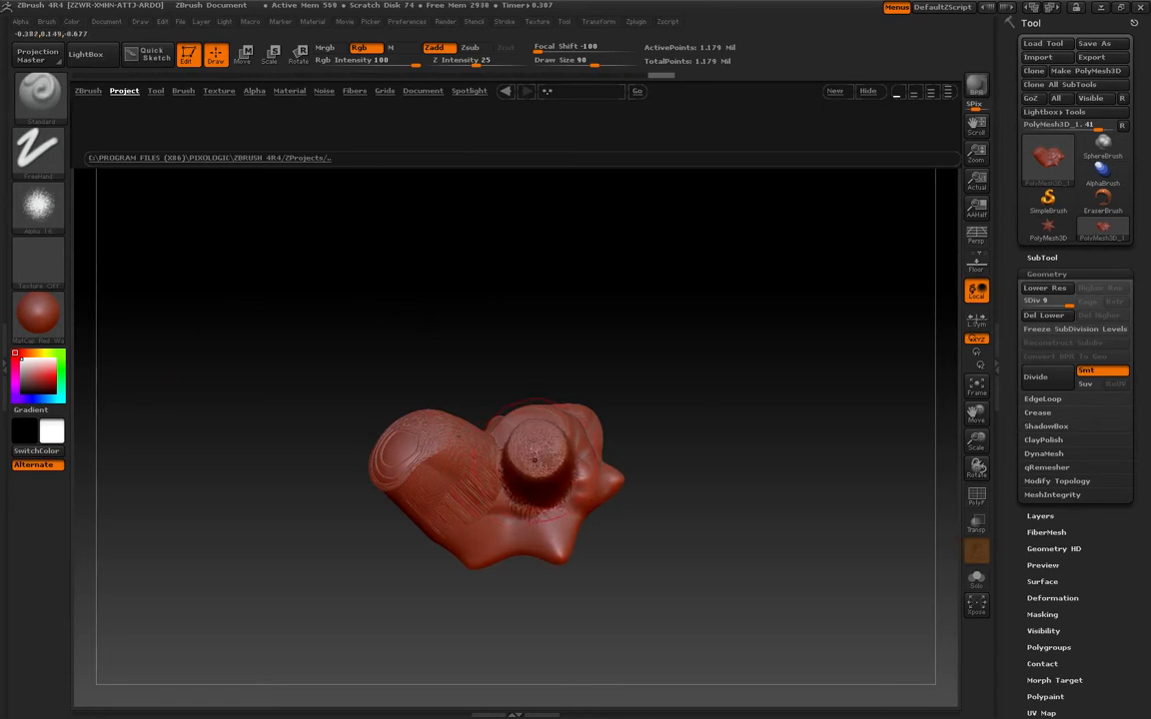
# Sculpt a textured column at the center of the star's back and spread the alpha texture across its arms
pyautogui.moveTo(415, 285)
pyautogui.mouseDown()
pyautogui.moveTo(429, 303)
pyautogui.moveTo(400, 273)
pyautogui.moveTo(379, 336)
pyautogui.moveTo(346, 326)
pyautogui.mouseUp()
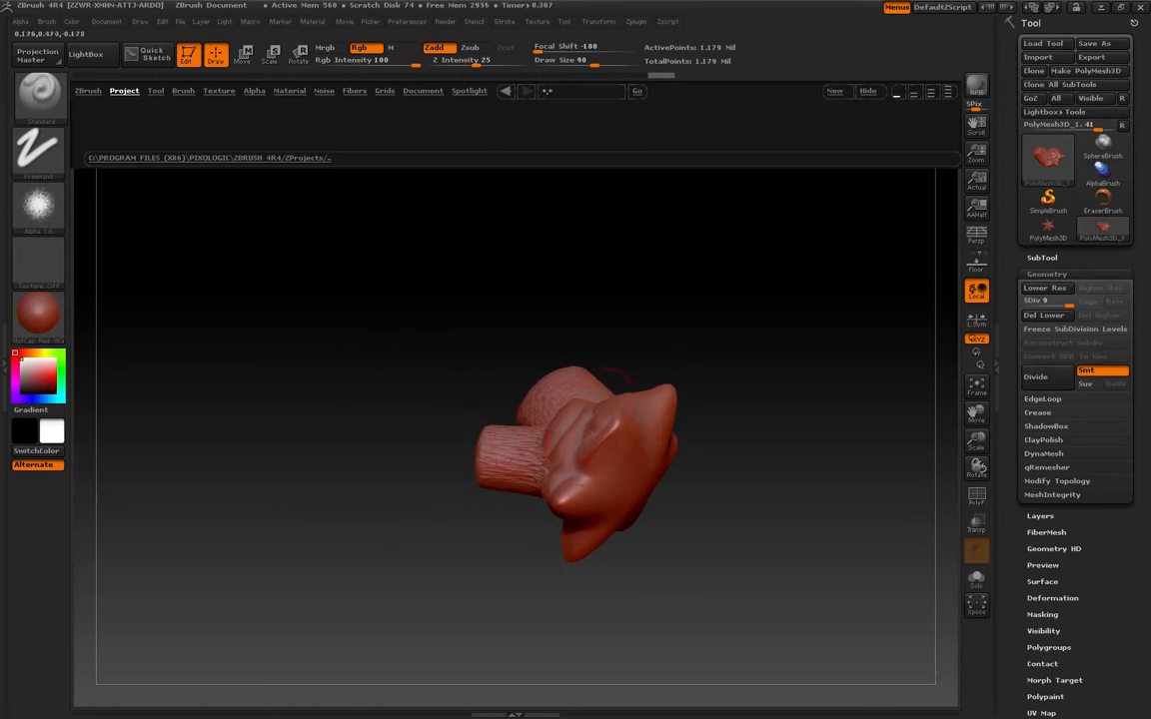
pyautogui.moveTo(749, 365); pyautogui.dragTo(784, 449)
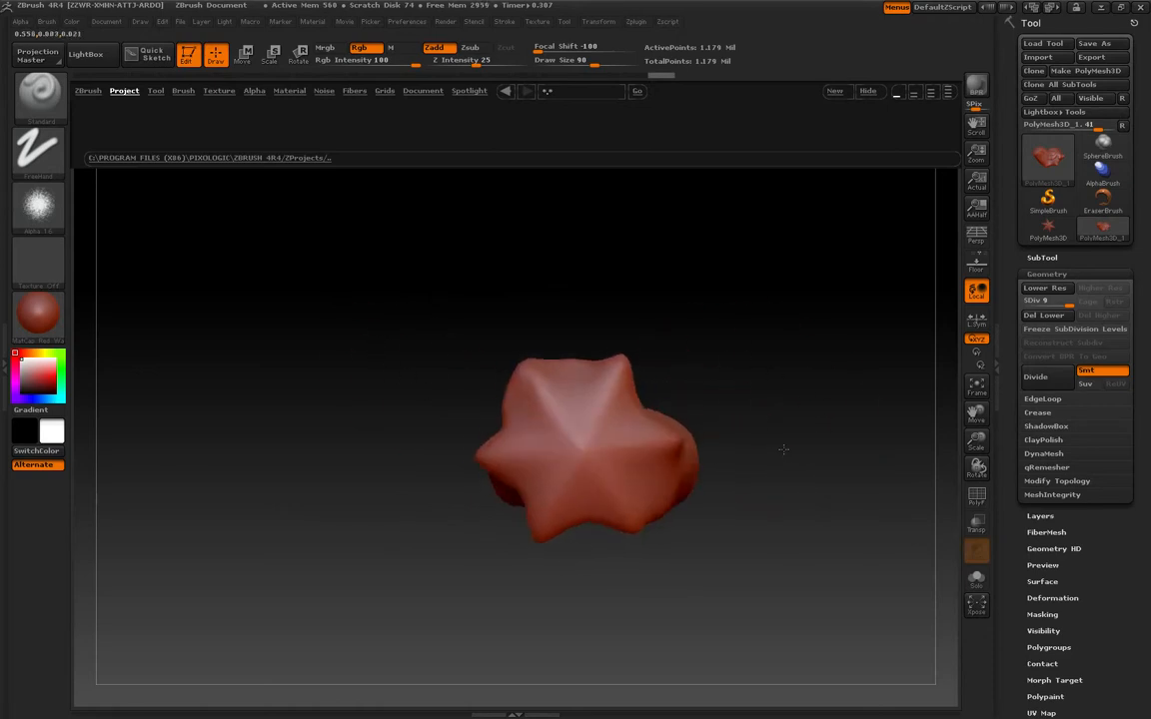
pyautogui.moveTo(597, 466)
pyautogui.mouseDown()
pyautogui.moveTo(606, 459)
pyautogui.moveTo(584, 451)
pyautogui.mouseUp()
pyautogui.moveTo(545, 408)
pyautogui.mouseDown()
pyautogui.moveTo(539, 470)
pyautogui.moveTo(666, 533)
pyautogui.mouseUp()
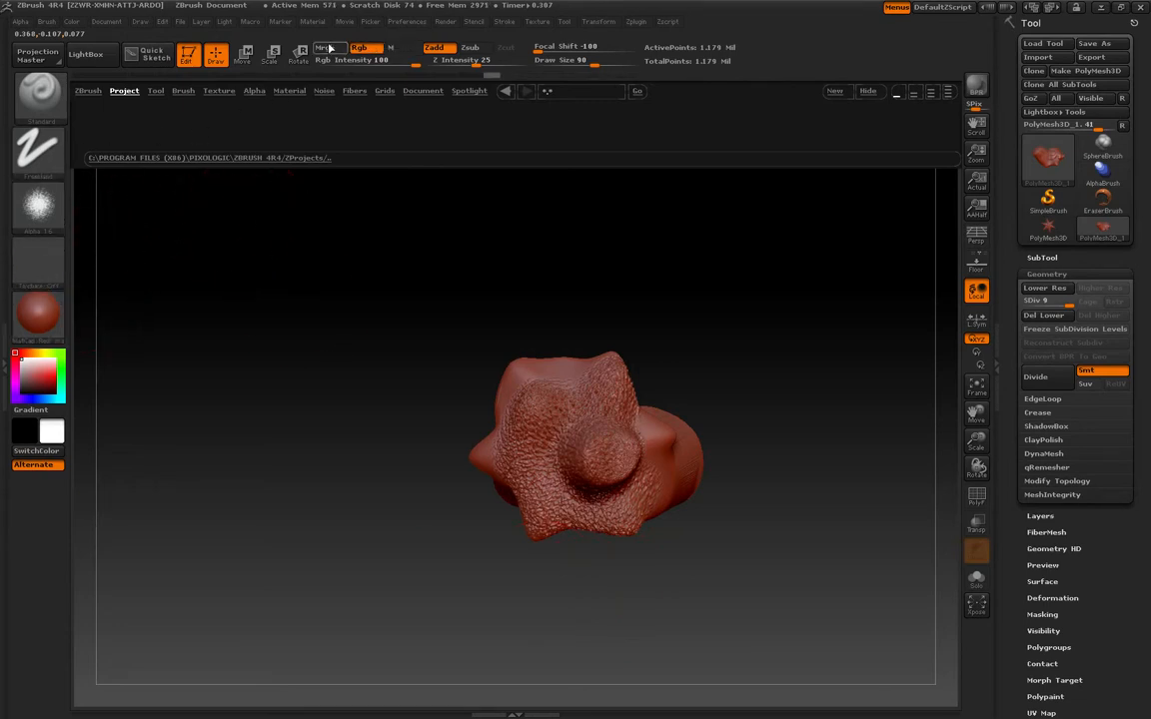
# Turn off Zadd so the brush applies only color, and set the paint color to red
pyautogui.click(433, 47)
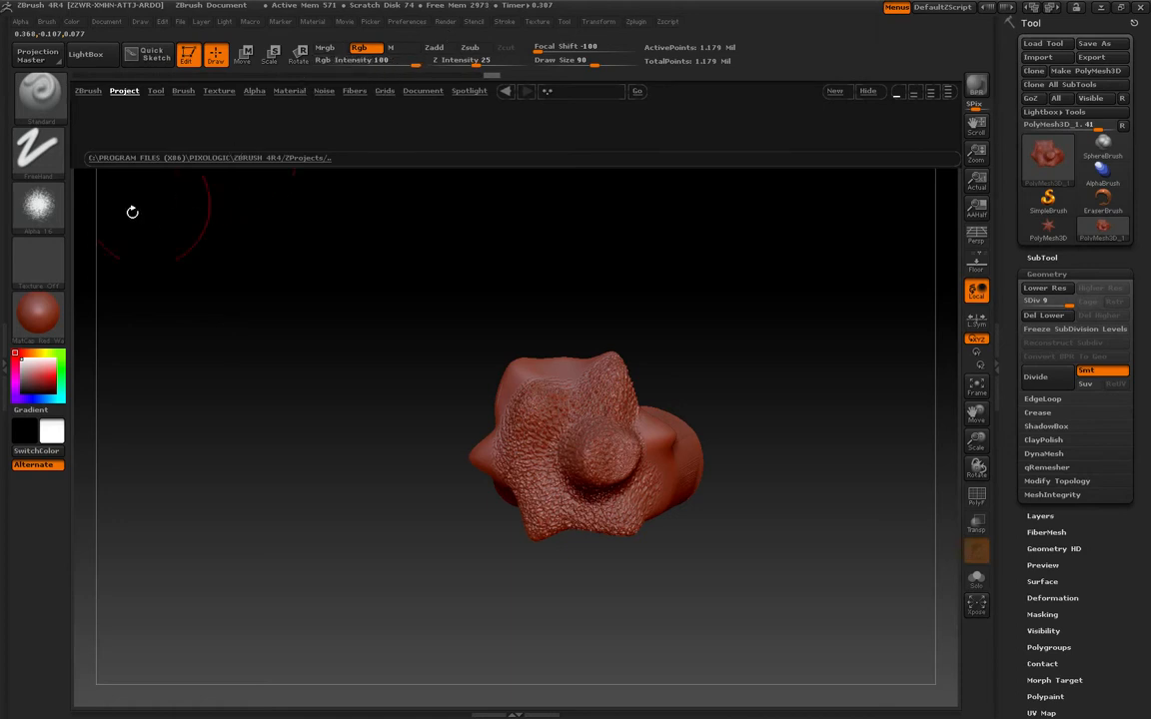
pyautogui.click(42, 265)
pyautogui.click(58, 270)
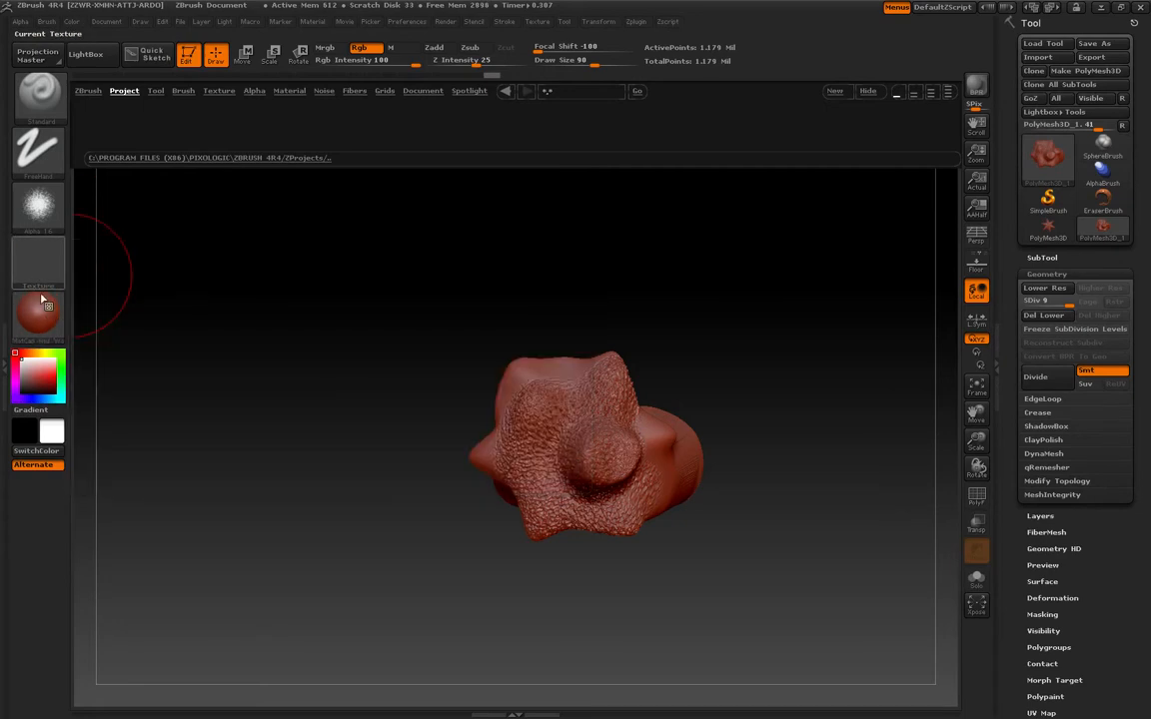
pyautogui.click(52, 380)
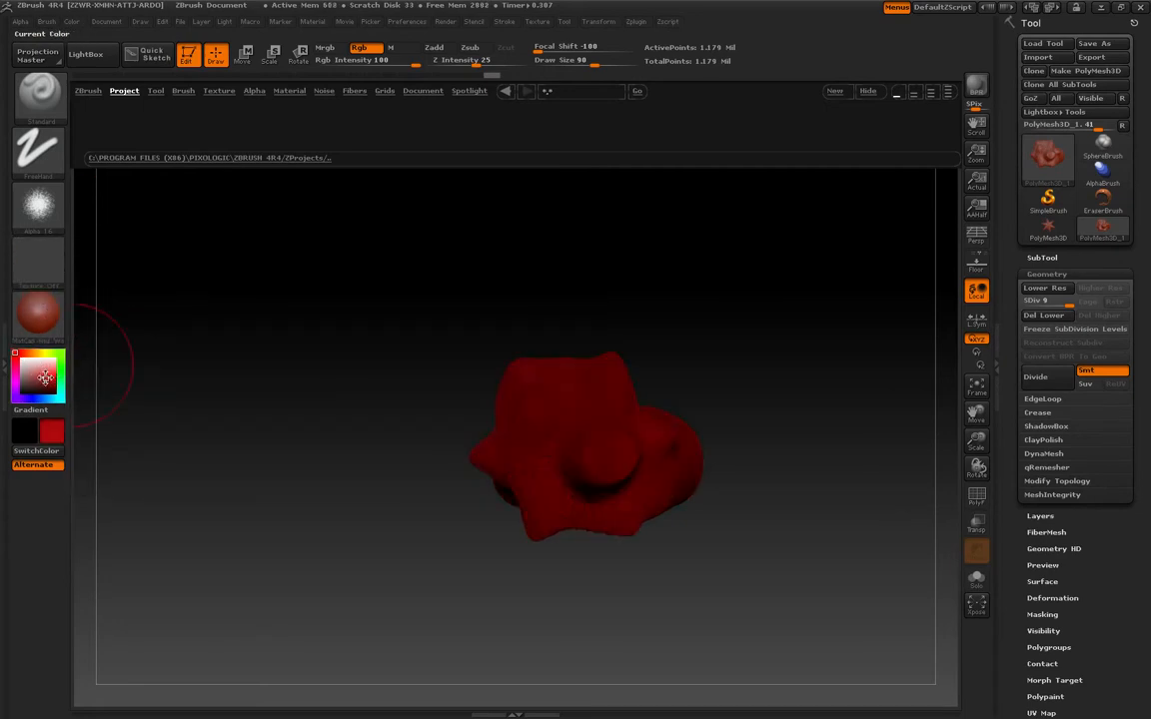
pyautogui.click(24, 357)
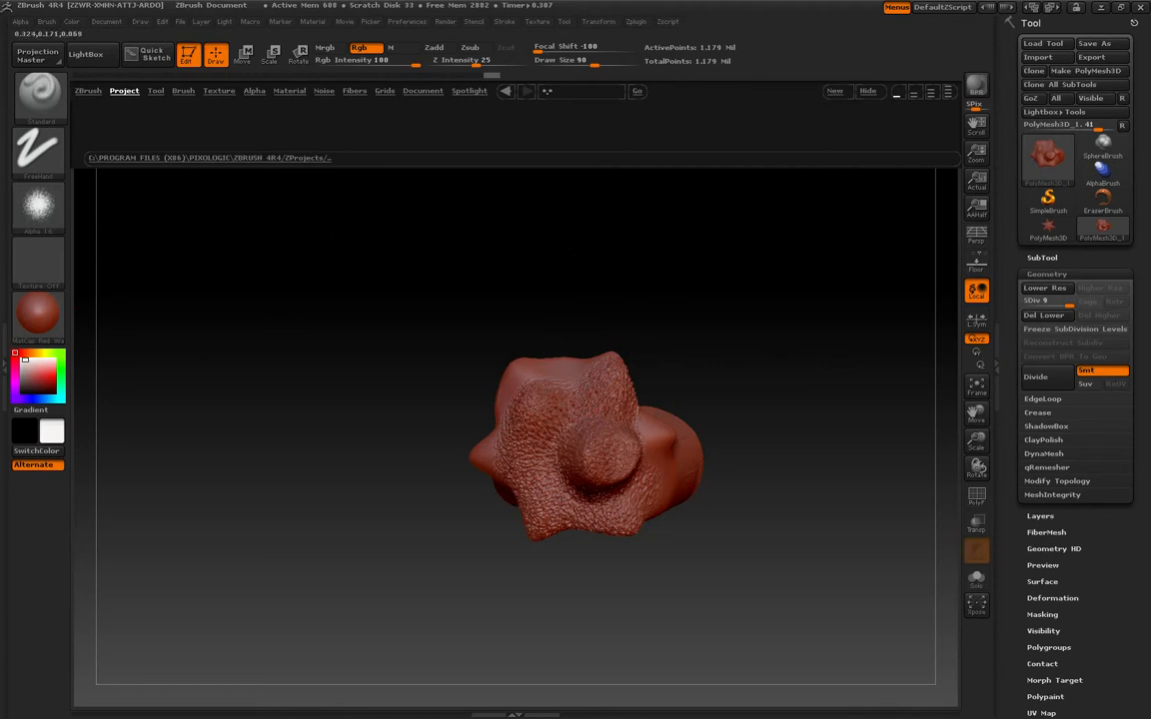
pyautogui.click(52, 377)
# Paint red over the star's back, its columns and the surrounding surface
pyautogui.moveTo(591, 455)
pyautogui.mouseDown()
pyautogui.moveTo(662, 437)
pyautogui.moveTo(514, 385)
pyautogui.moveTo(463, 398)
pyautogui.mouseUp()
pyautogui.moveTo(267, 315)
pyautogui.mouseDown()
pyautogui.moveTo(639, 459)
pyautogui.moveTo(589, 444)
pyautogui.moveTo(620, 435)
pyautogui.moveTo(680, 445)
pyautogui.mouseUp()
pyautogui.moveTo(564, 390); pyautogui.dragTo(679, 526)
pyautogui.moveTo(649, 479); pyautogui.dragTo(700, 526)
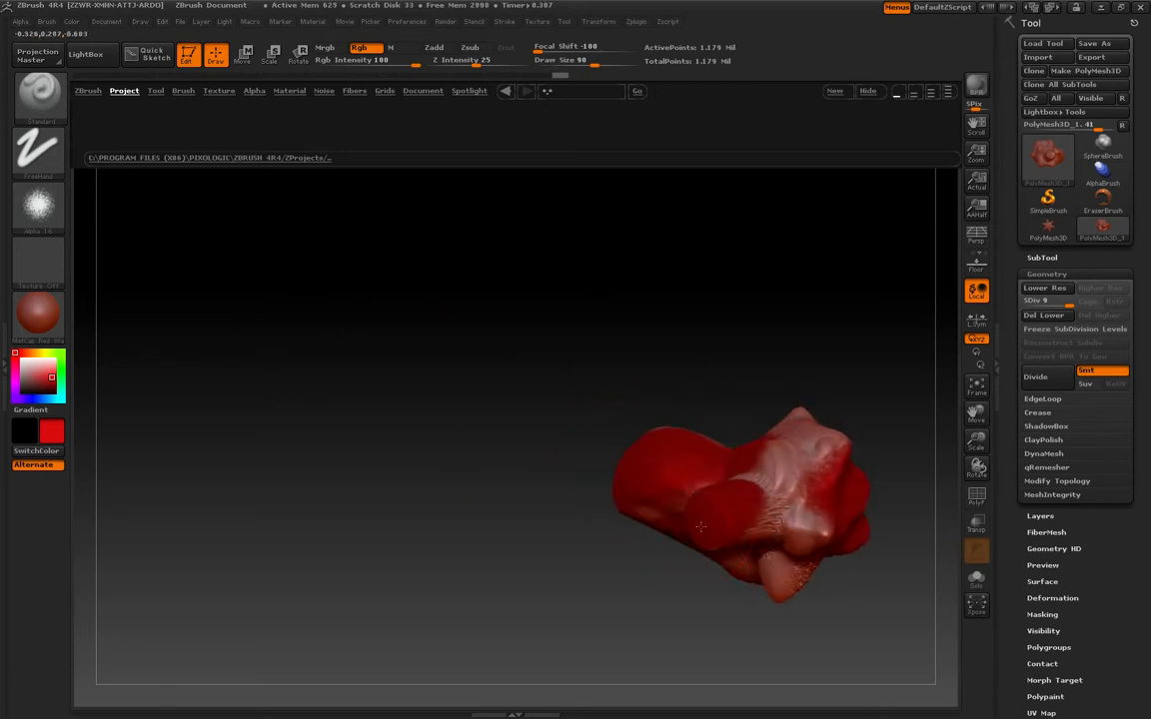
# Set the stroke to Spray and the paint color to green
pyautogui.click(38, 204)
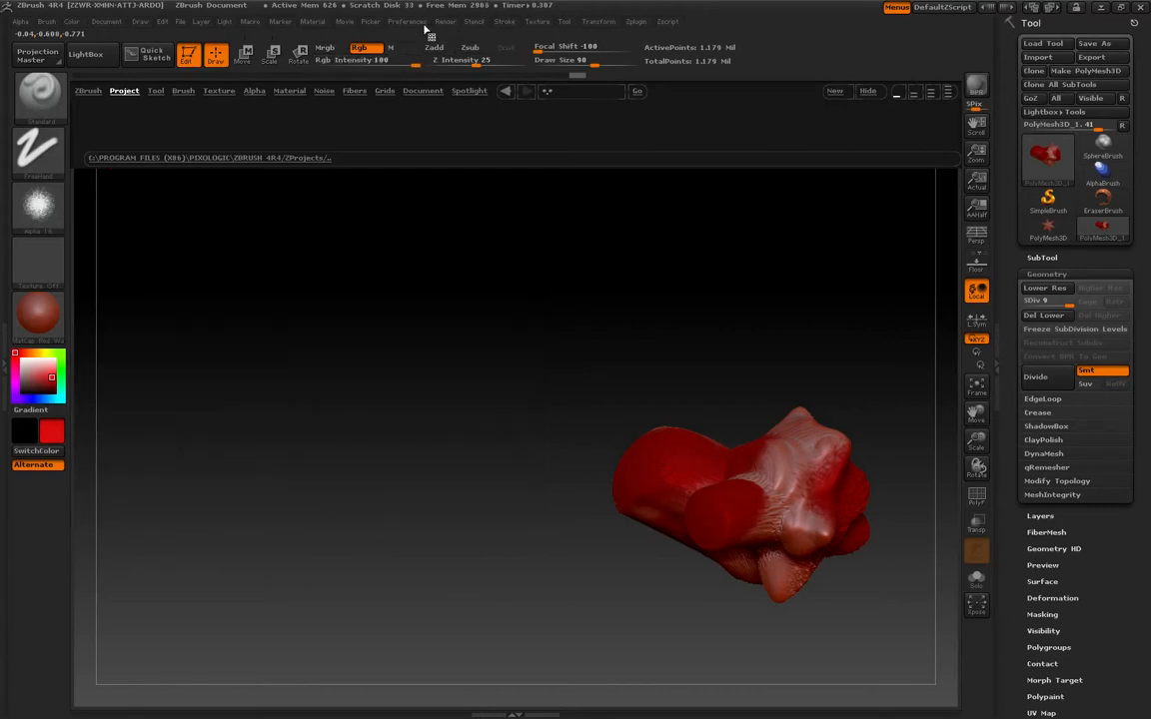
pyautogui.click(505, 20)
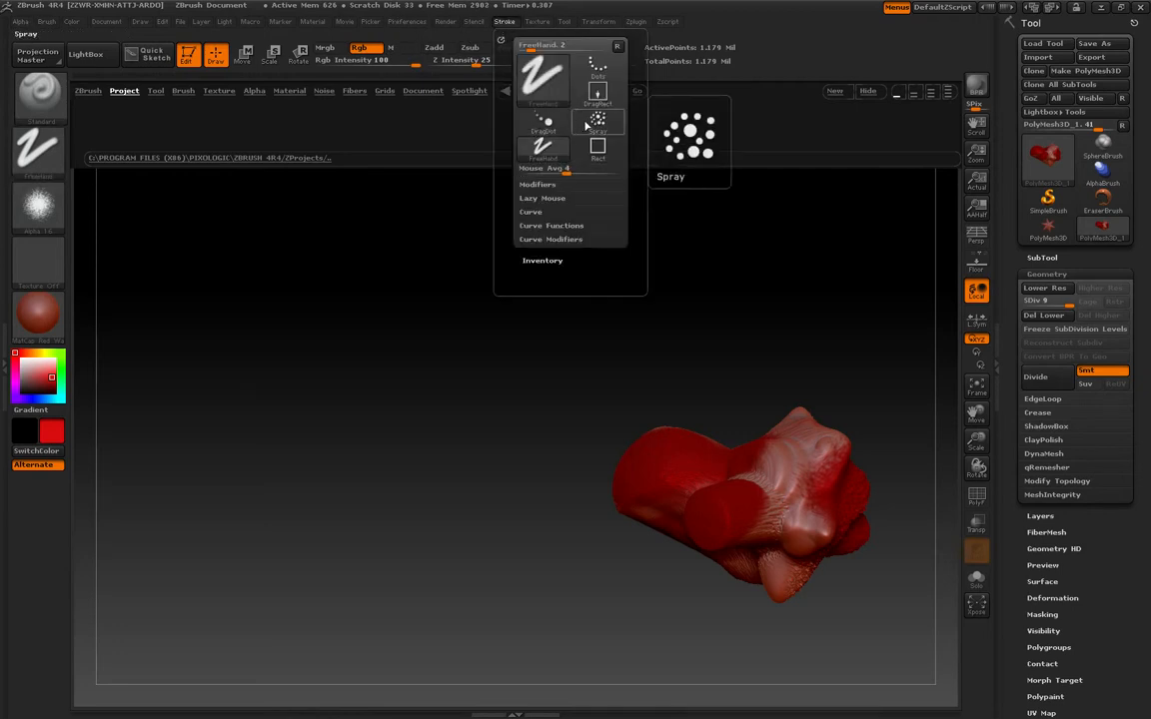
pyautogui.click(590, 123)
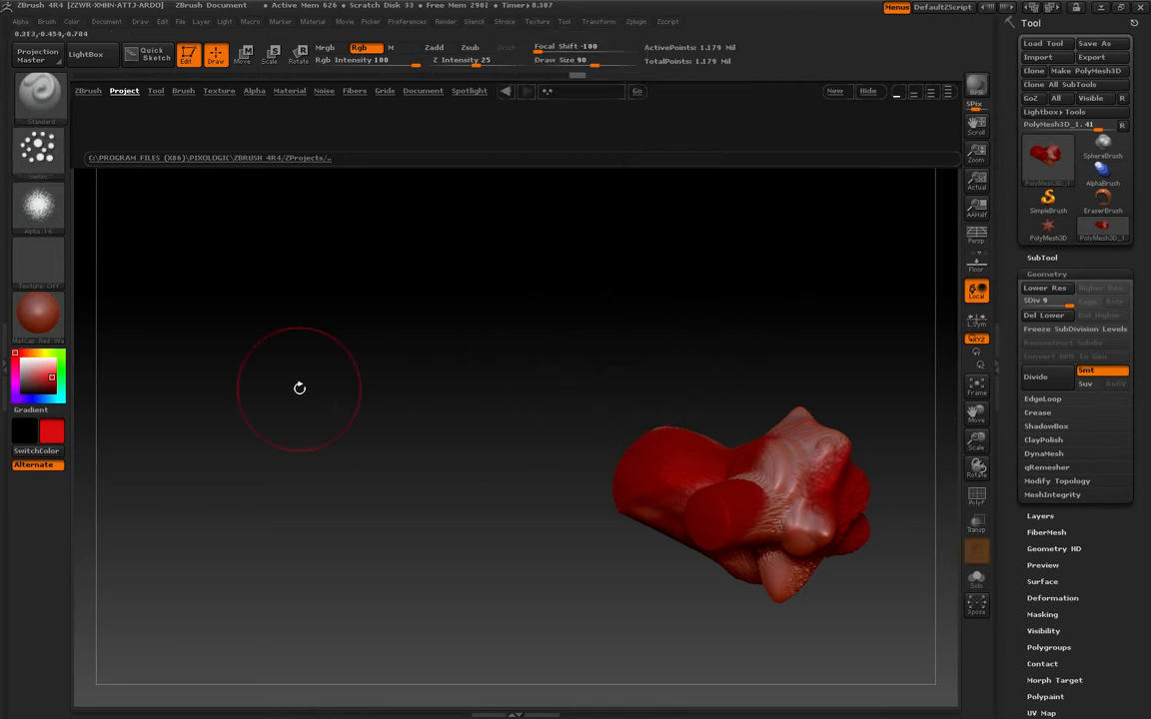
pyautogui.click(62, 355)
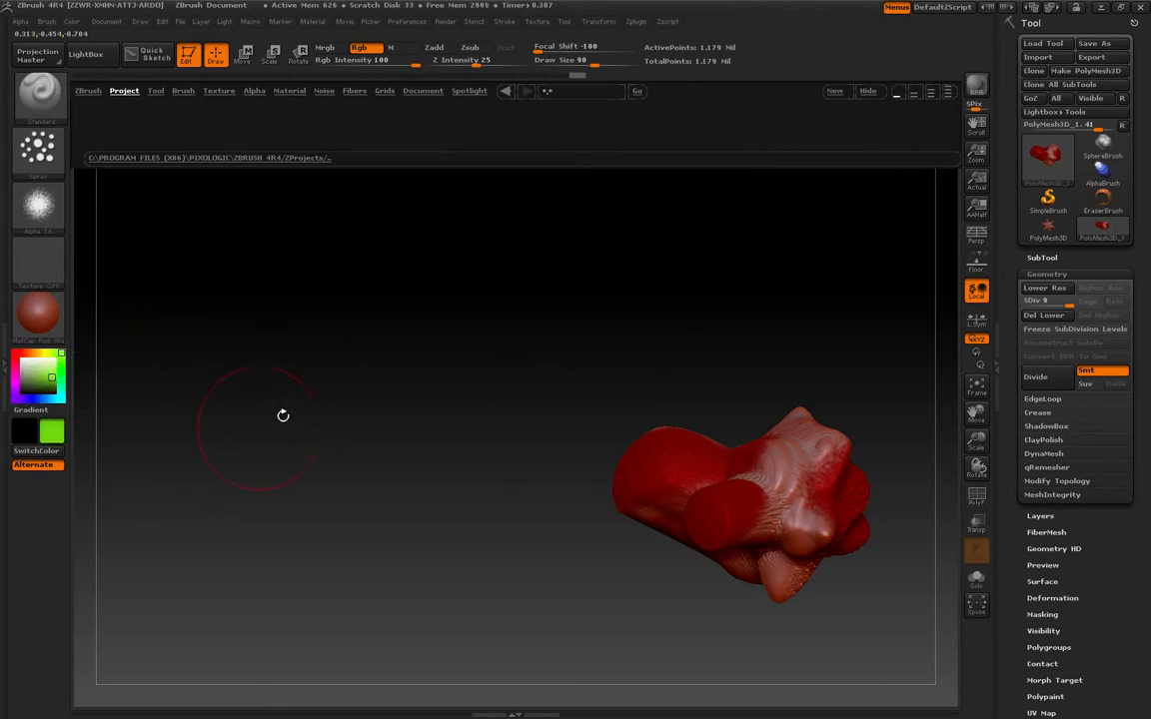
# Load Alpha 08 and spray green speckles onto the end of the thick front column
pyautogui.moveTo(282, 415)
pyautogui.mouseDown()
pyautogui.moveTo(300, 371)
pyautogui.moveTo(336, 385)
pyautogui.moveTo(319, 360)
pyautogui.mouseUp()
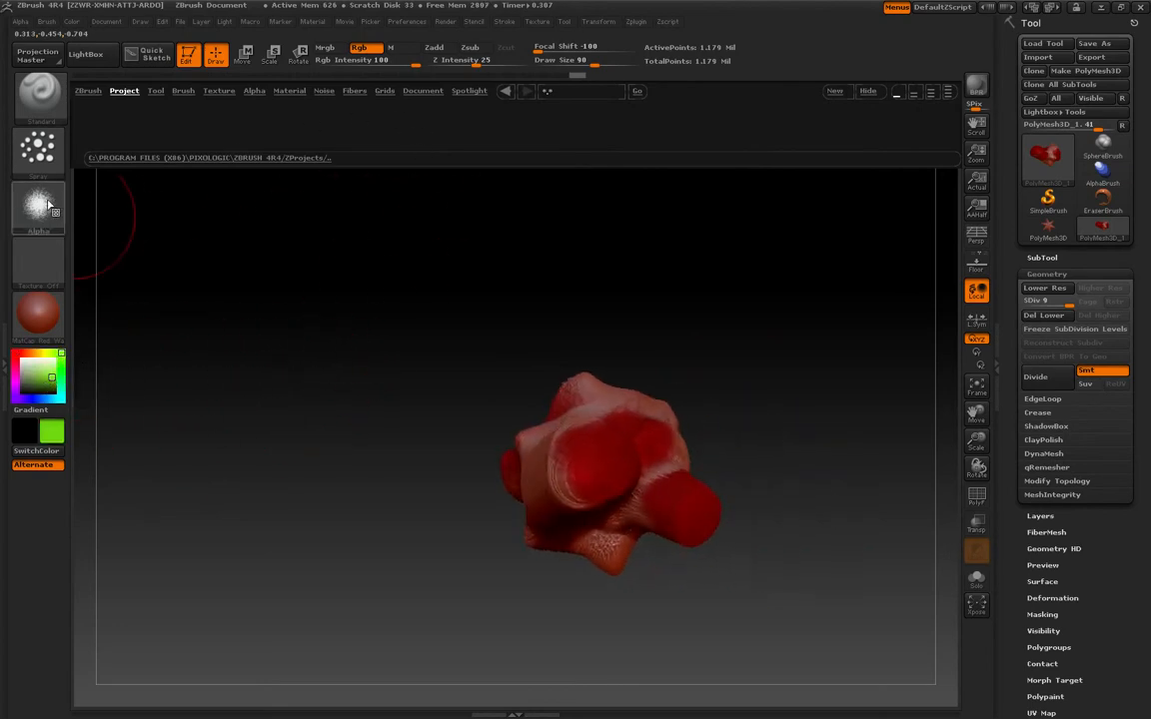
pyautogui.click(48, 205)
pyautogui.click(105, 280)
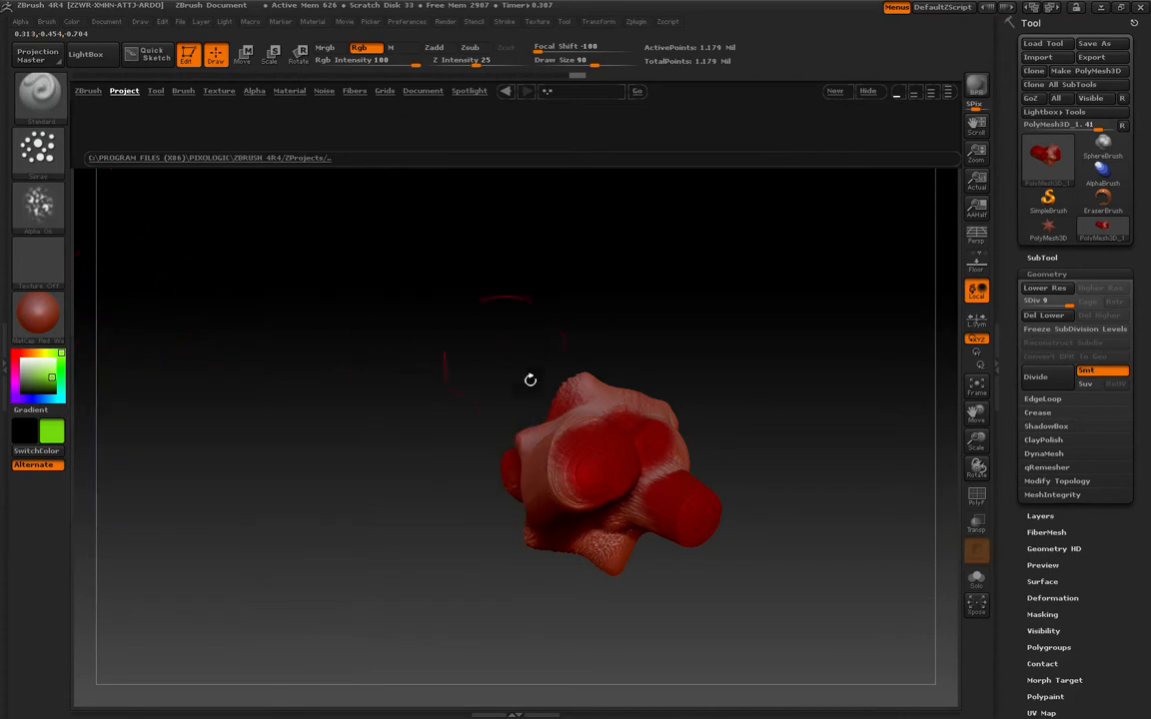
pyautogui.click(589, 464)
pyautogui.moveTo(779, 409); pyautogui.dragTo(691, 376)
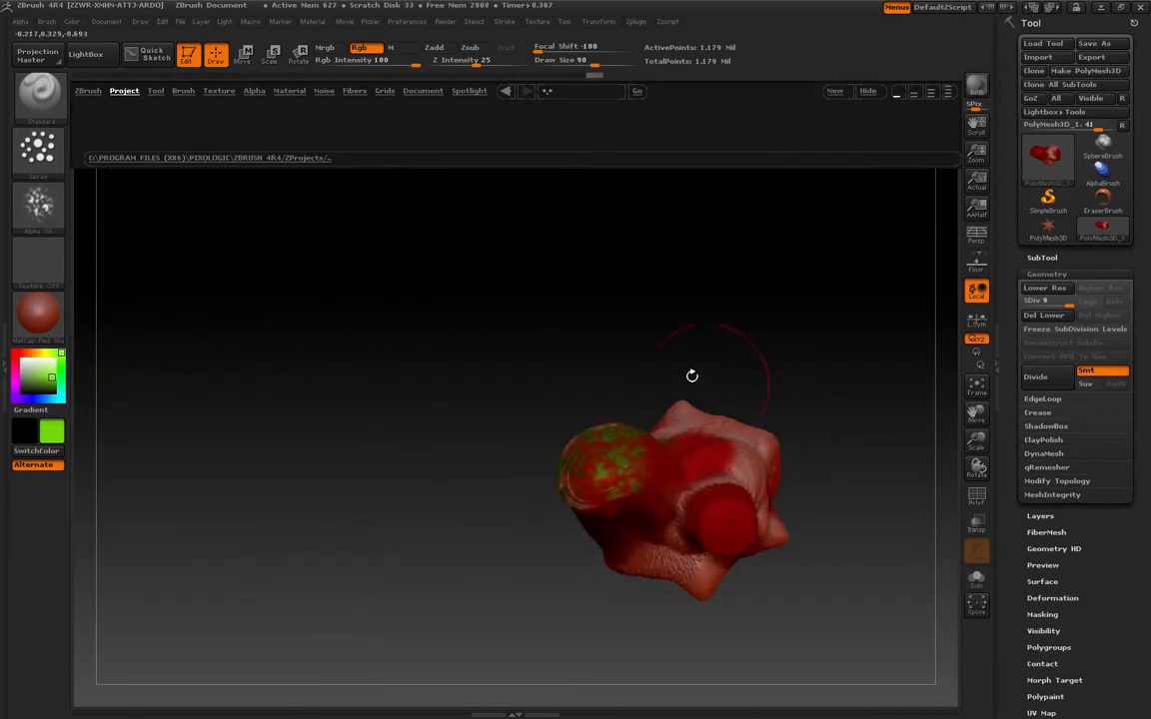
# Spray green speckles over the star's body between the two columns and across its textured face and arms
pyautogui.click(685, 436)
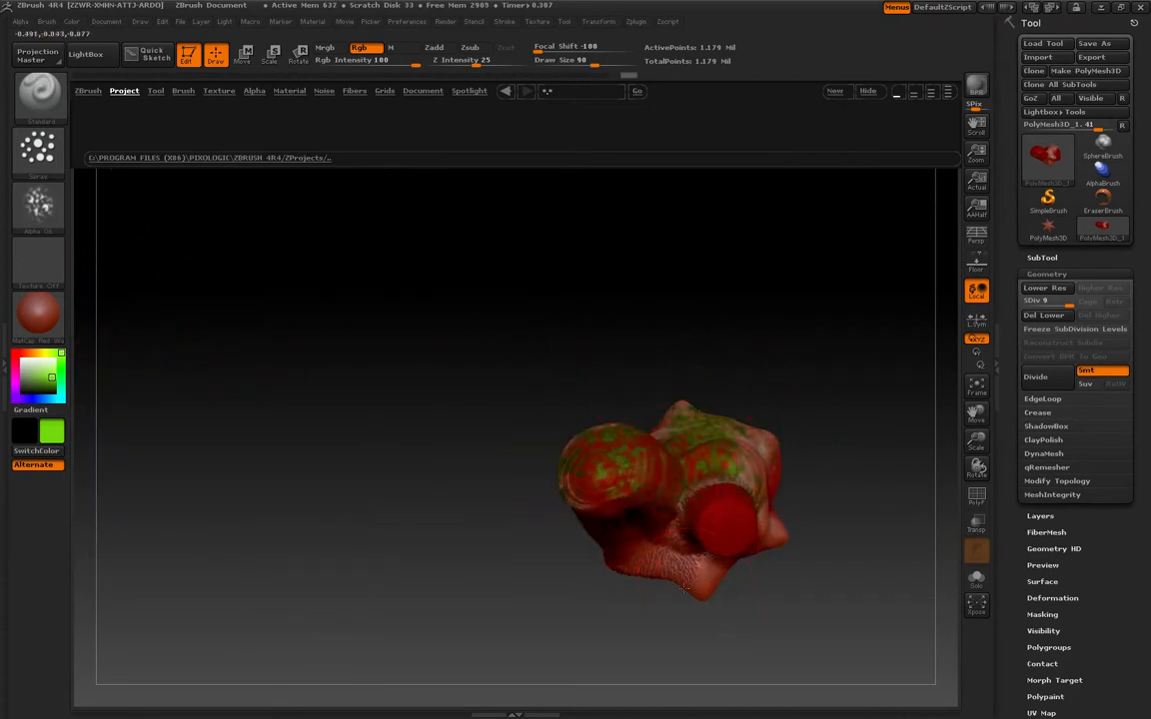
pyautogui.moveTo(685, 589)
pyautogui.mouseDown()
pyautogui.moveTo(693, 596)
pyautogui.moveTo(625, 509)
pyautogui.mouseUp()
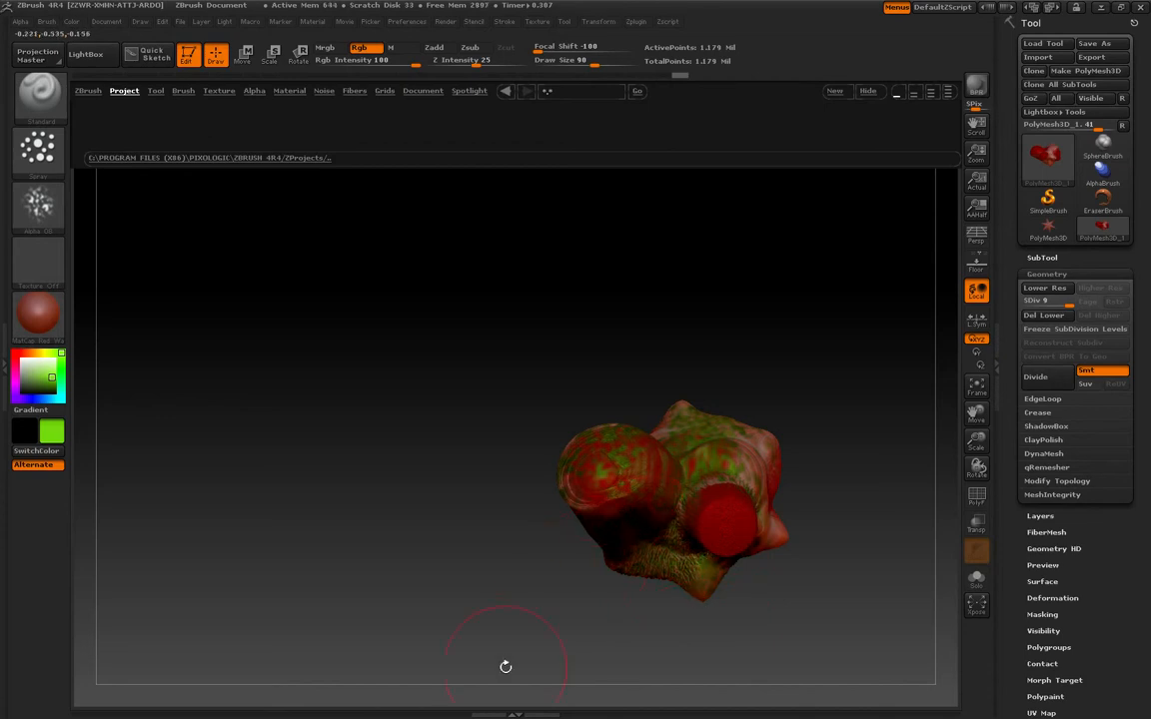
pyautogui.moveTo(506, 666)
pyautogui.mouseDown()
pyautogui.moveTo(459, 560)
pyautogui.moveTo(619, 603)
pyautogui.mouseUp()
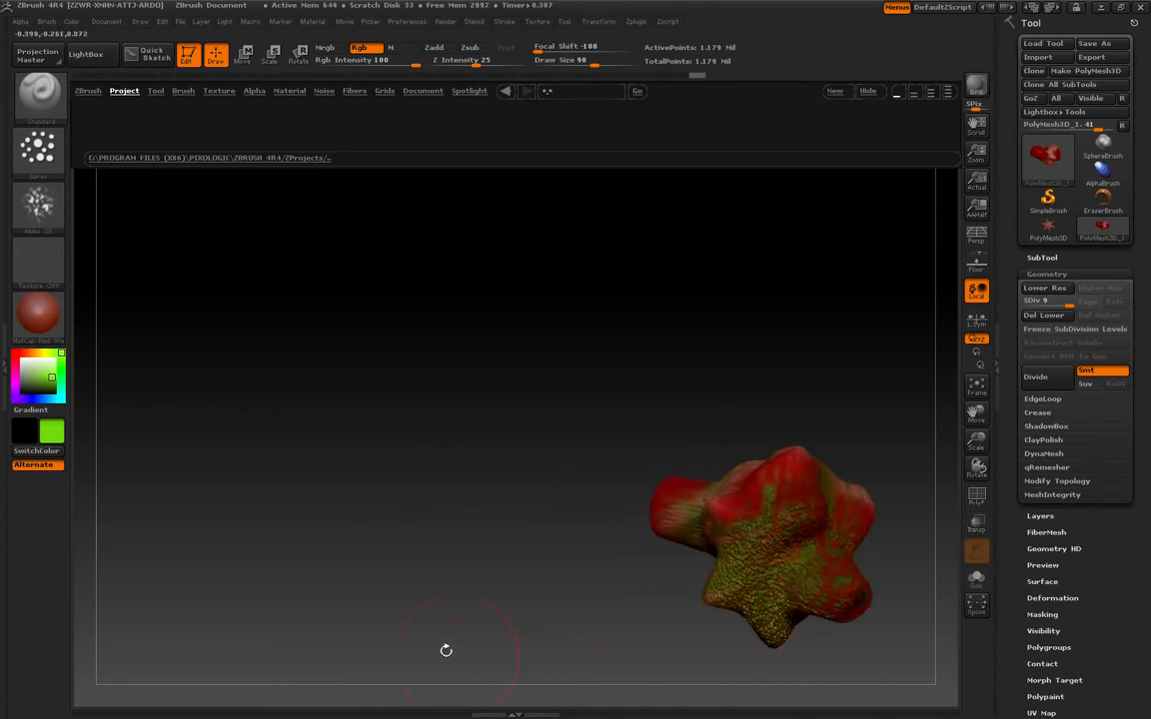
pyautogui.moveTo(445, 651); pyautogui.dragTo(708, 617)
pyautogui.moveTo(803, 526); pyautogui.dragTo(836, 587)
# Spray green over the thick column and the red end of the thinner column
pyautogui.moveTo(624, 592); pyautogui.dragTo(739, 686)
pyautogui.moveTo(592, 592)
pyautogui.mouseDown()
pyautogui.moveTo(571, 505)
pyautogui.moveTo(594, 604)
pyautogui.mouseUp()
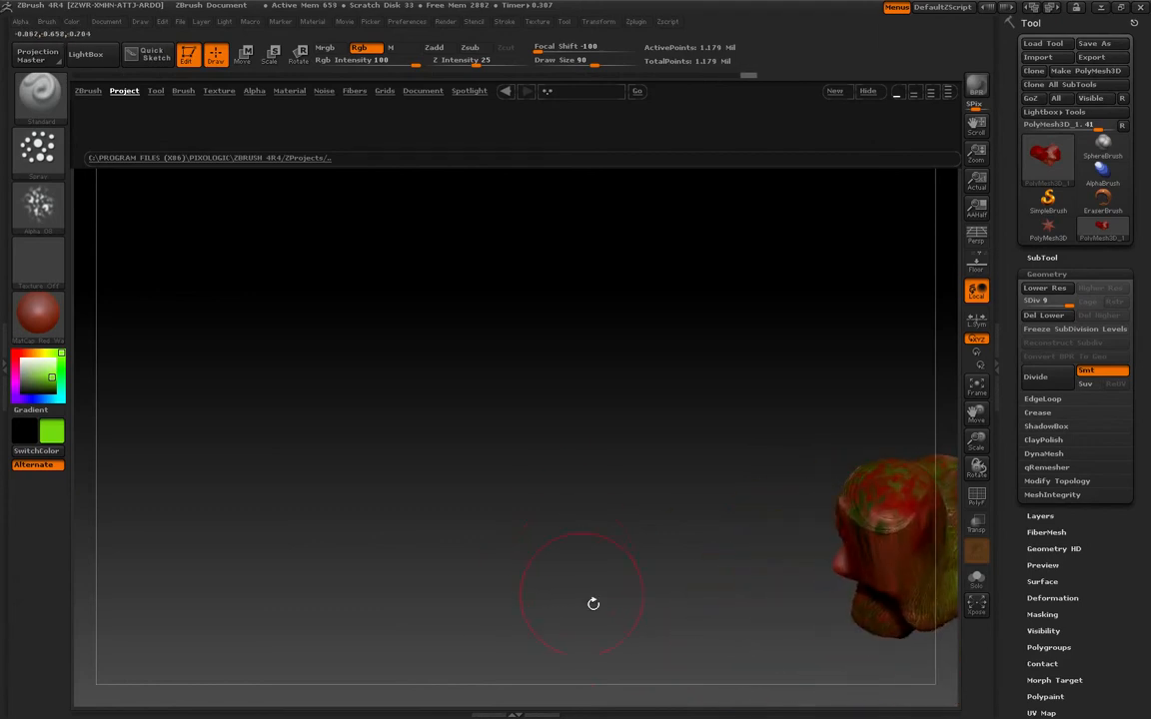
pyautogui.moveTo(605, 647)
pyautogui.mouseDown()
pyautogui.moveTo(543, 625)
pyautogui.moveTo(483, 696)
pyautogui.mouseUp()
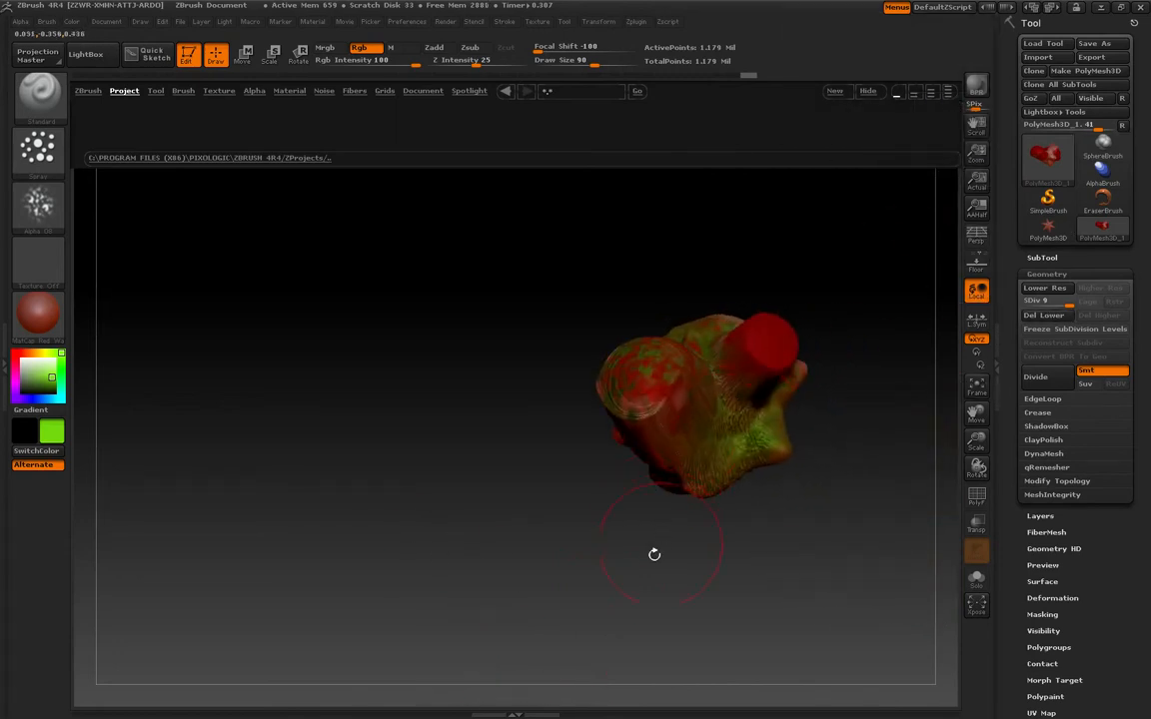
pyautogui.moveTo(601, 586)
pyautogui.mouseDown()
pyautogui.moveTo(452, 573)
pyautogui.moveTo(421, 598)
pyautogui.moveTo(503, 656)
pyautogui.moveTo(565, 511)
pyautogui.moveTo(544, 560)
pyautogui.moveTo(607, 482)
pyautogui.moveTo(733, 532)
pyautogui.moveTo(637, 454)
pyautogui.moveTo(629, 516)
pyautogui.moveTo(555, 596)
pyautogui.moveTo(568, 585)
pyautogui.mouseUp()
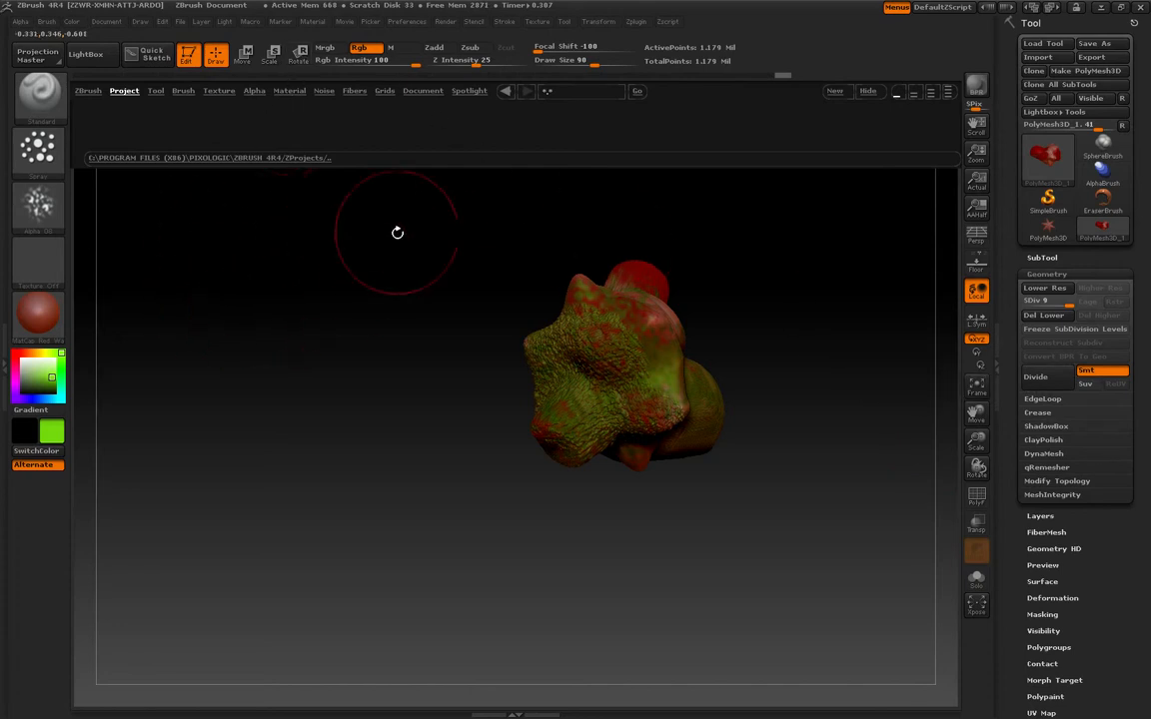
pyautogui.moveTo(398, 230)
pyautogui.mouseDown()
pyautogui.moveTo(330, 276)
pyautogui.moveTo(512, 280)
pyautogui.mouseUp()
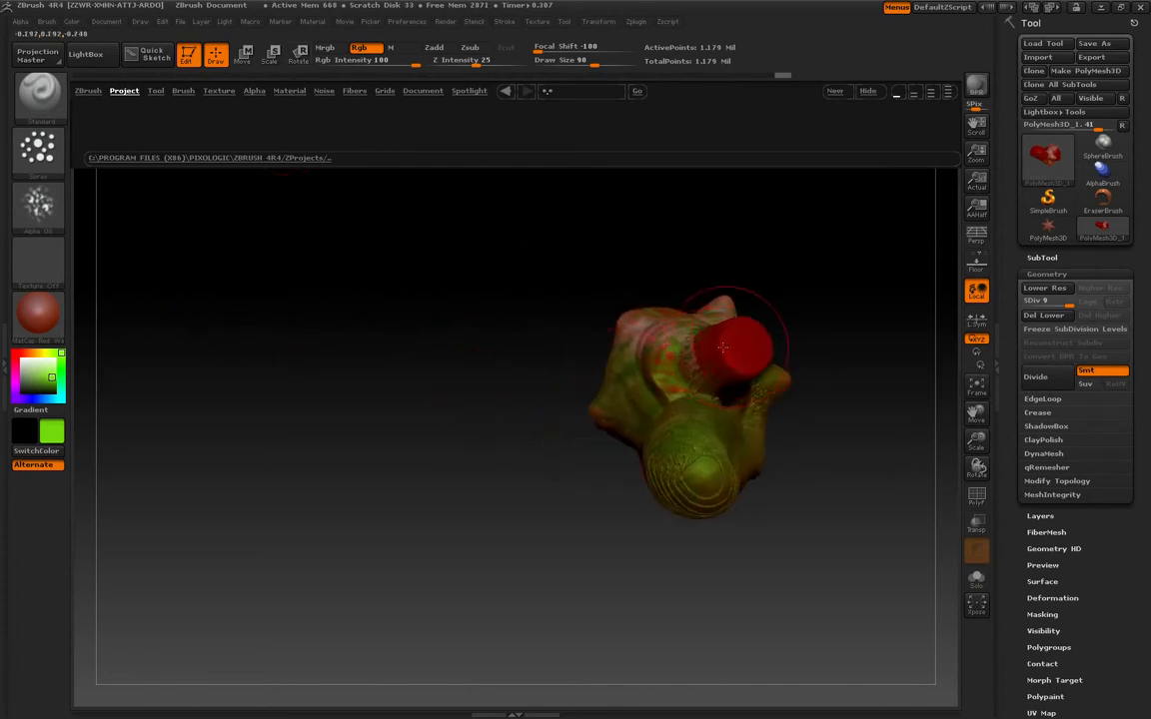
pyautogui.moveTo(747, 332); pyautogui.dragTo(650, 322)
# Cover remaining red patches on the star's textured face and around the columns with more green spray
pyautogui.moveTo(440, 329); pyautogui.dragTo(530, 350)
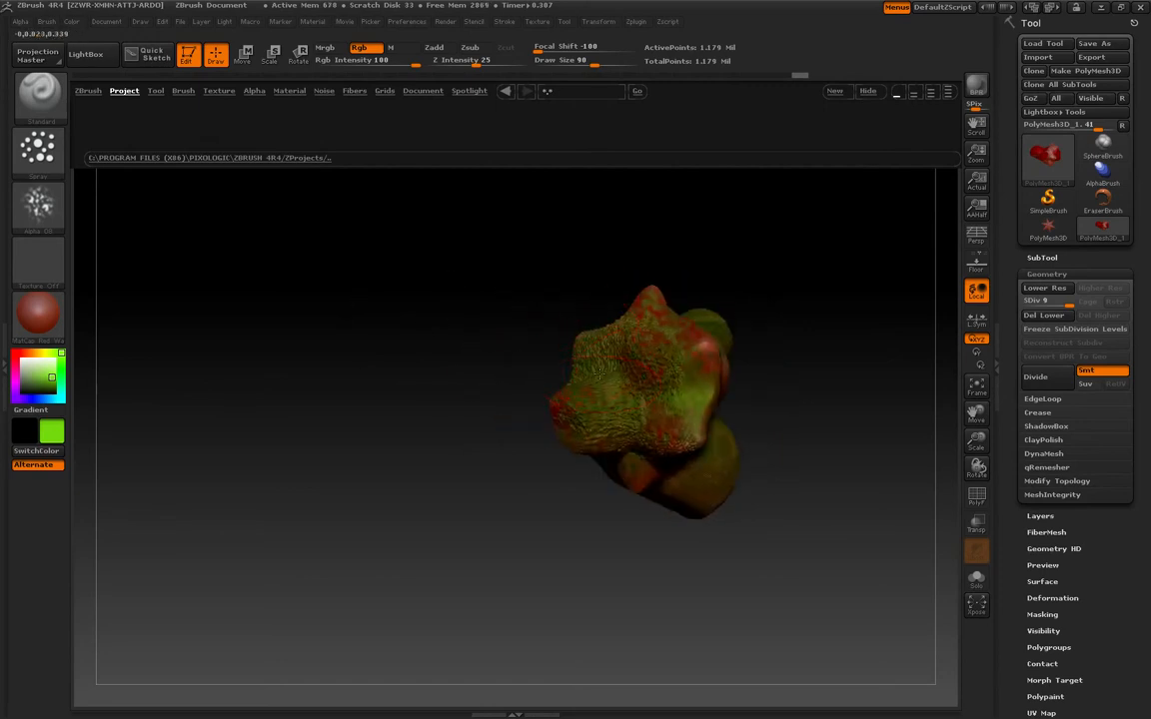
pyautogui.moveTo(600, 372)
pyautogui.mouseDown()
pyautogui.moveTo(627, 403)
pyautogui.moveTo(602, 403)
pyautogui.mouseUp()
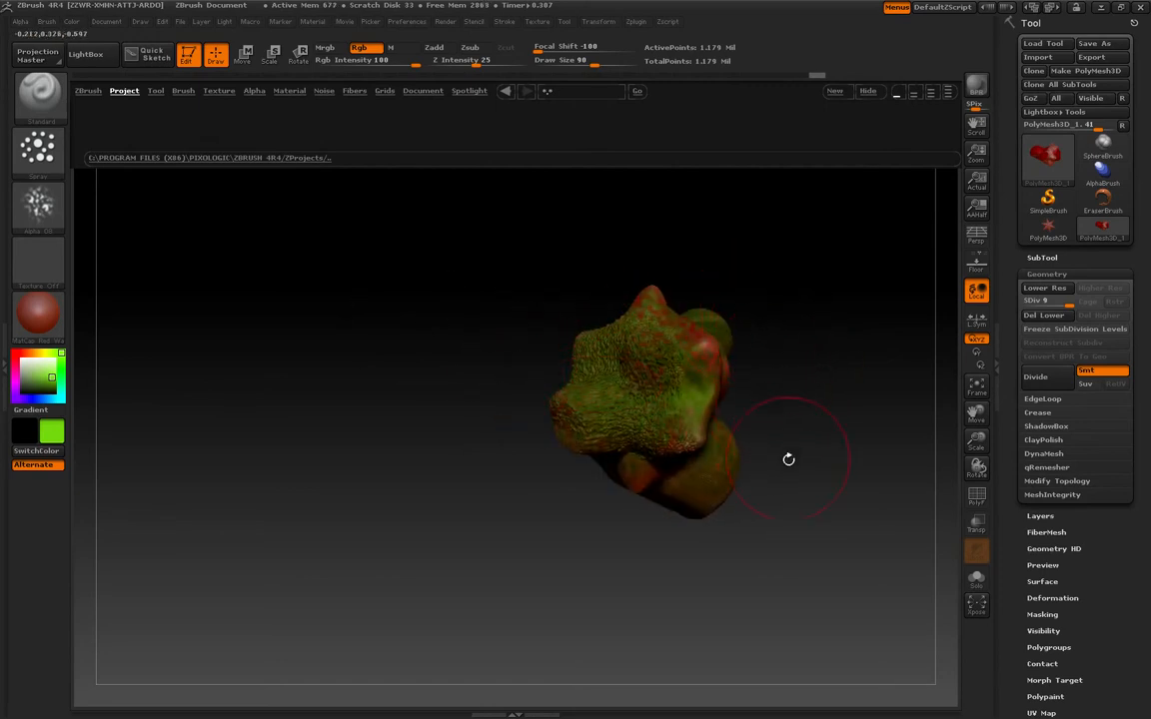
pyautogui.moveTo(788, 458)
pyautogui.mouseDown()
pyautogui.moveTo(850, 553)
pyautogui.moveTo(660, 439)
pyautogui.mouseUp()
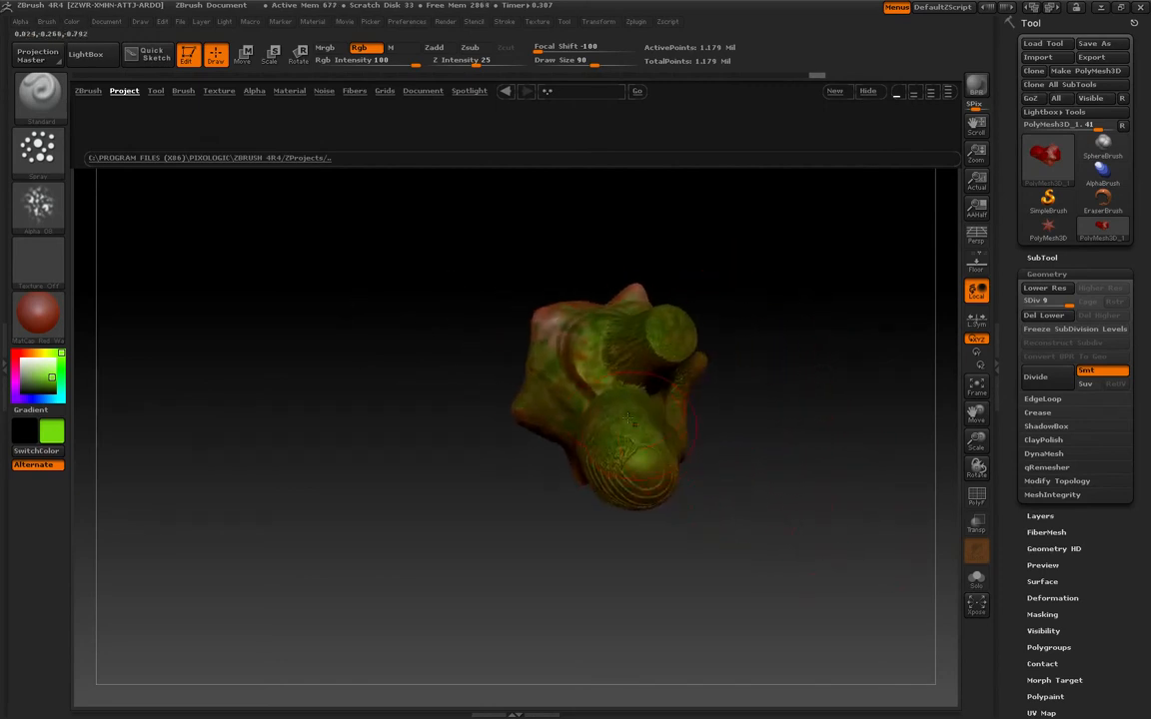
pyautogui.moveTo(512, 356)
pyautogui.mouseDown()
pyautogui.moveTo(440, 401)
pyautogui.moveTo(450, 415)
pyautogui.moveTo(286, 452)
pyautogui.moveTo(324, 553)
pyautogui.moveTo(372, 541)
pyautogui.mouseUp()
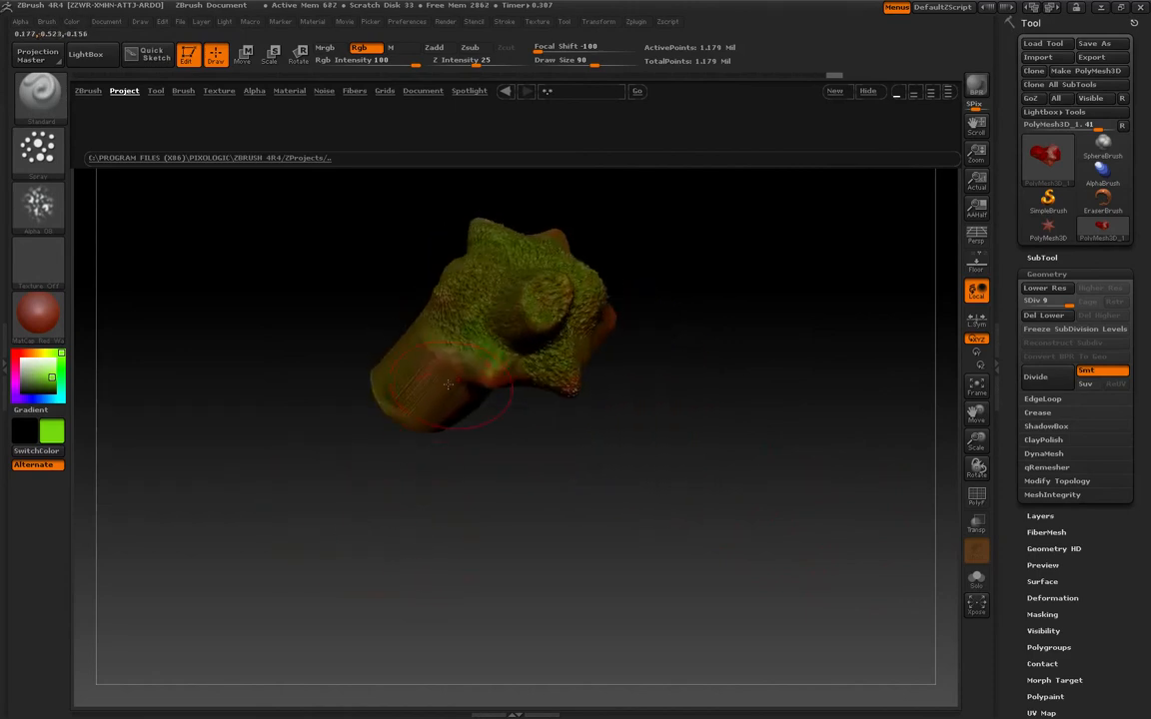
pyautogui.moveTo(480, 535); pyautogui.dragTo(494, 445)
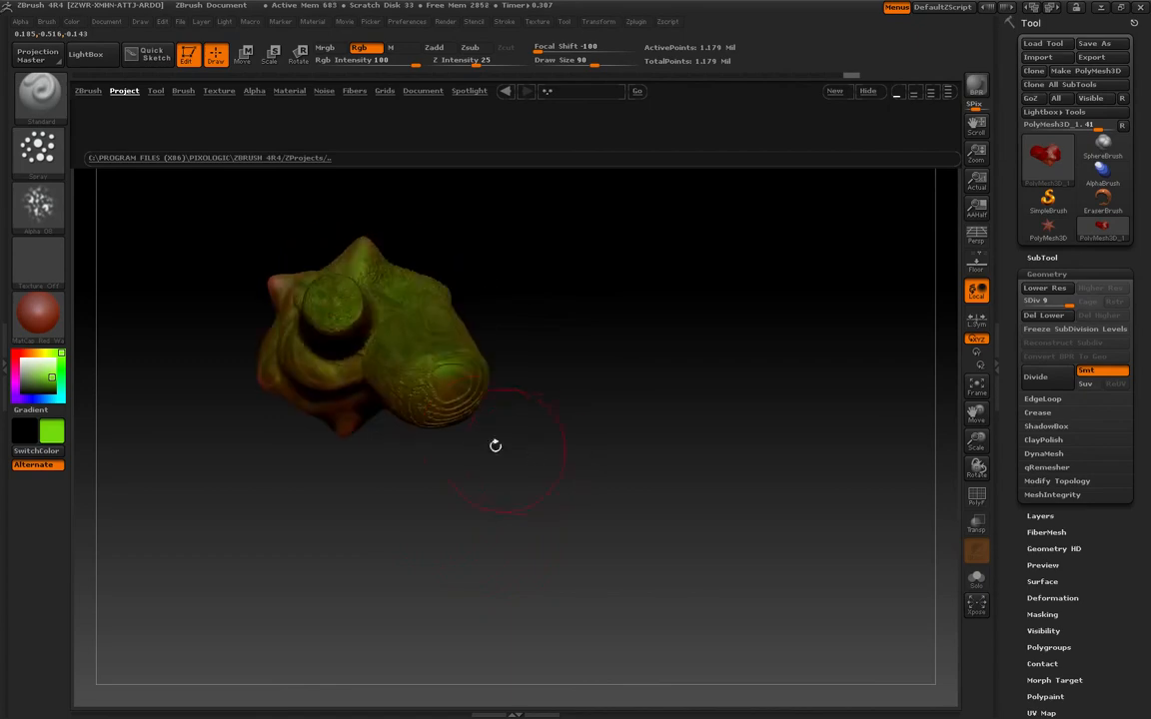